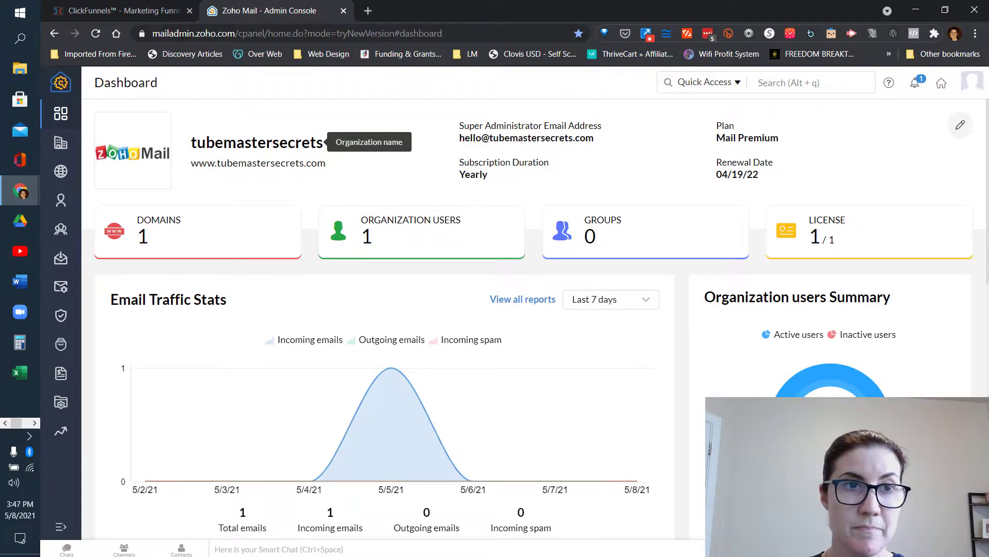
Open the Domains section in the Zoho admin console, and switch to ClickFunnels to open the account's domain list
left_click(61, 172)
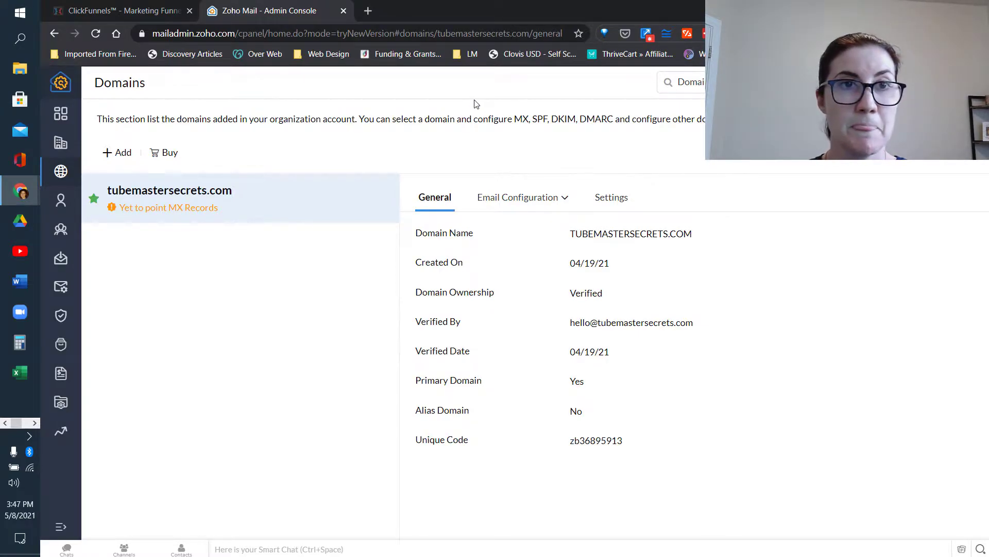
left_click(123, 10)
left_click(787, 201)
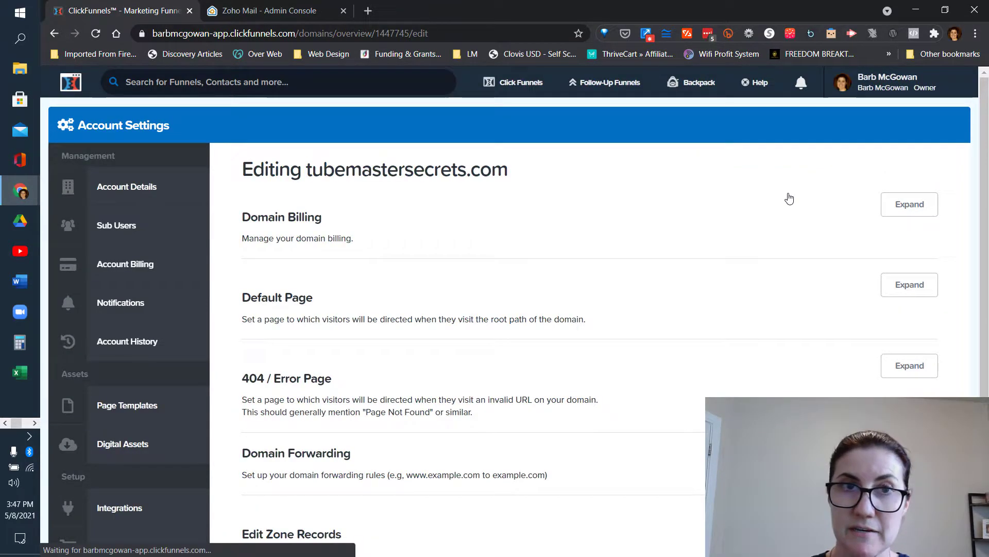
mouse_move(885, 90)
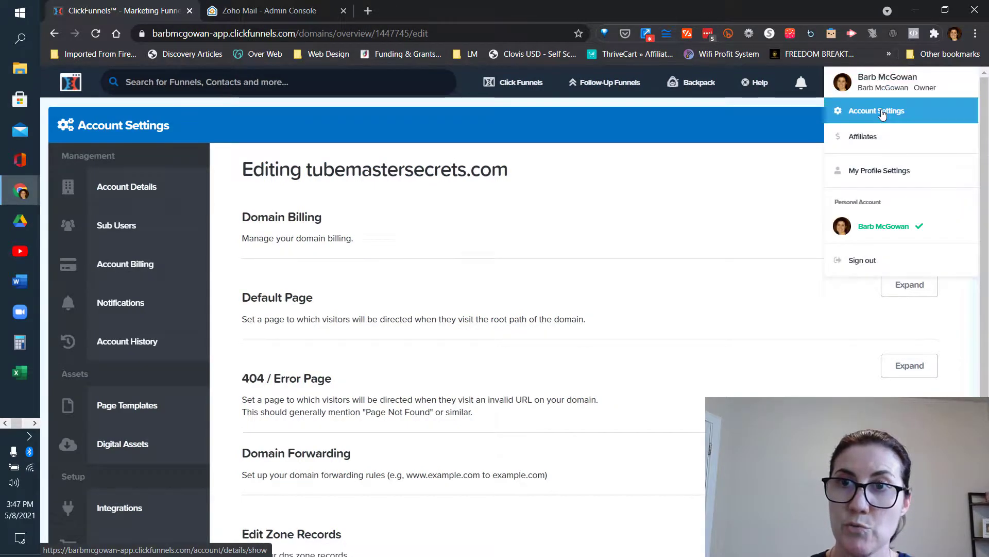
left_click(882, 117)
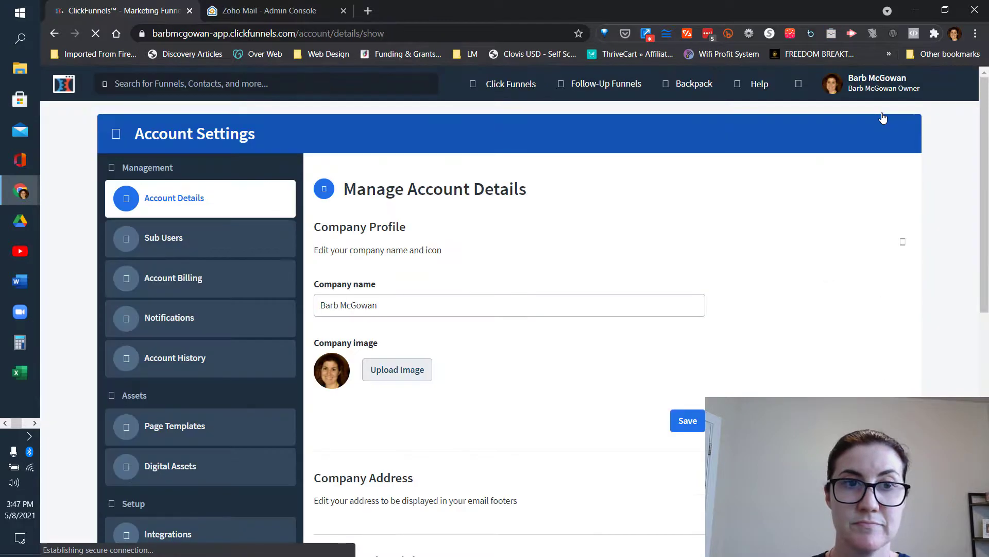
scroll(987, 346, "down", 9)
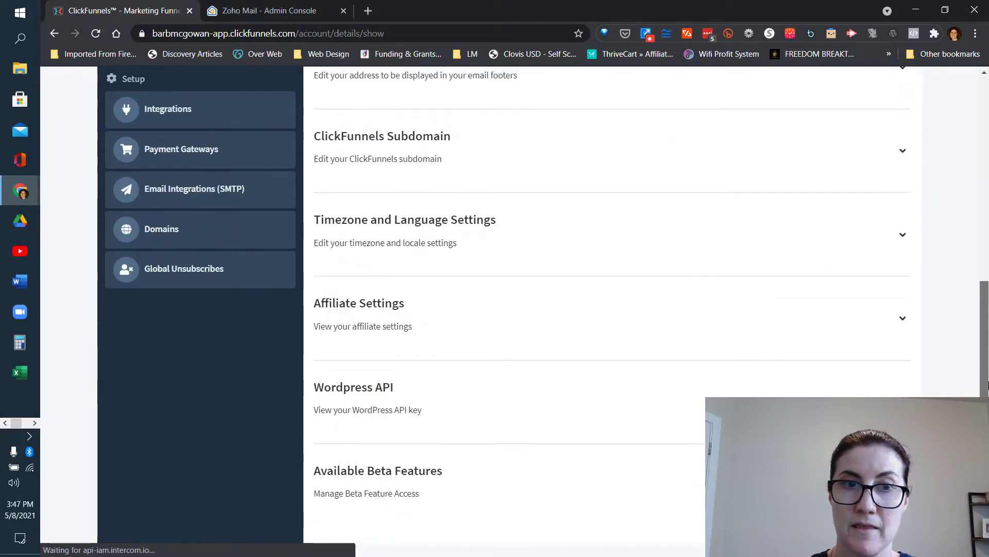
scroll(987, 347, "up", 1)
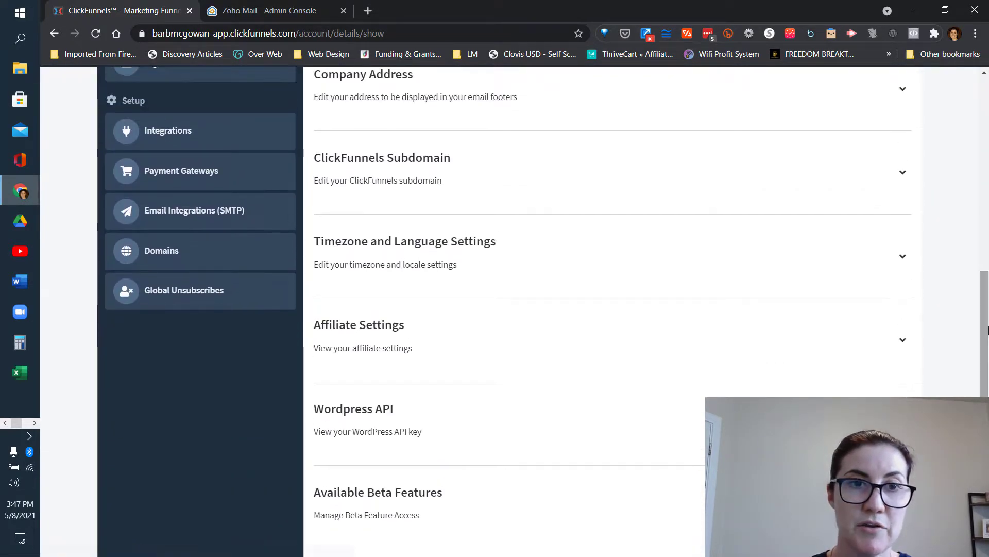
left_click(197, 255)
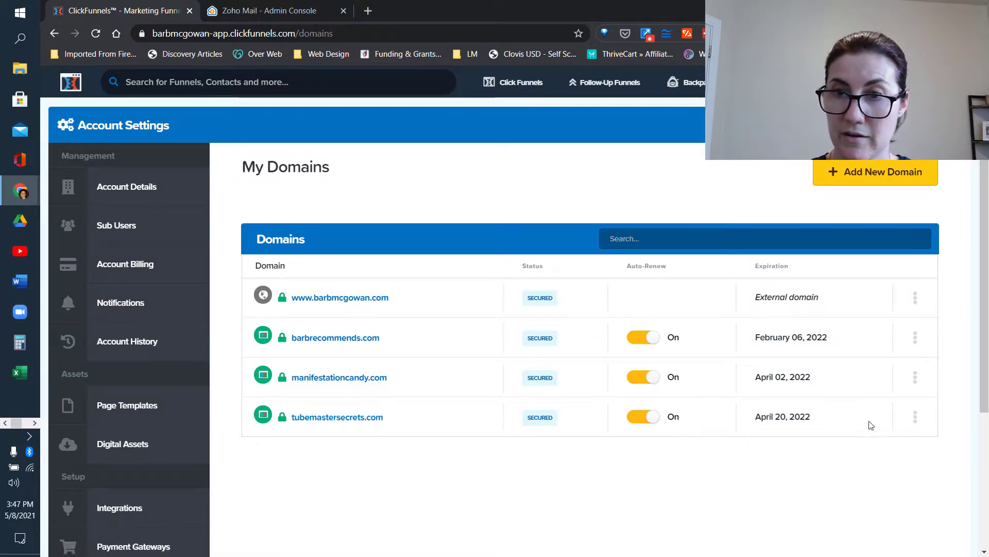
Open tubemastersecrets.com for editing and expand its DNS zone records
left_click(916, 418)
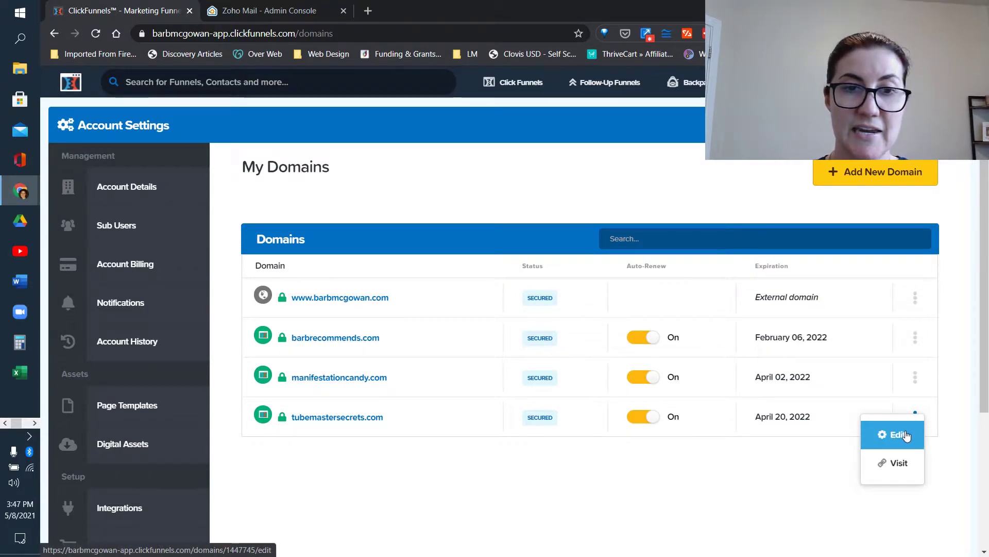
left_click(899, 435)
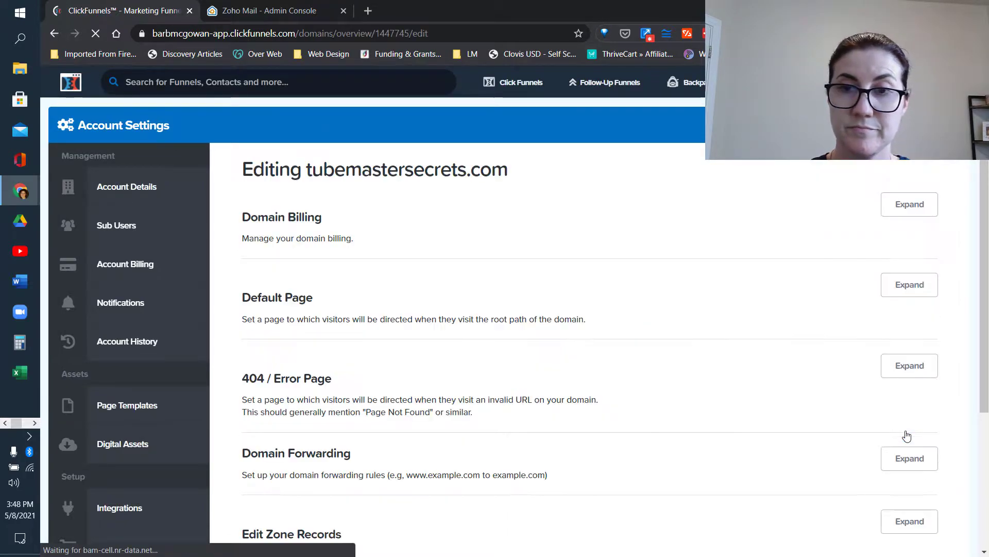
scroll(979, 335, "down", 5)
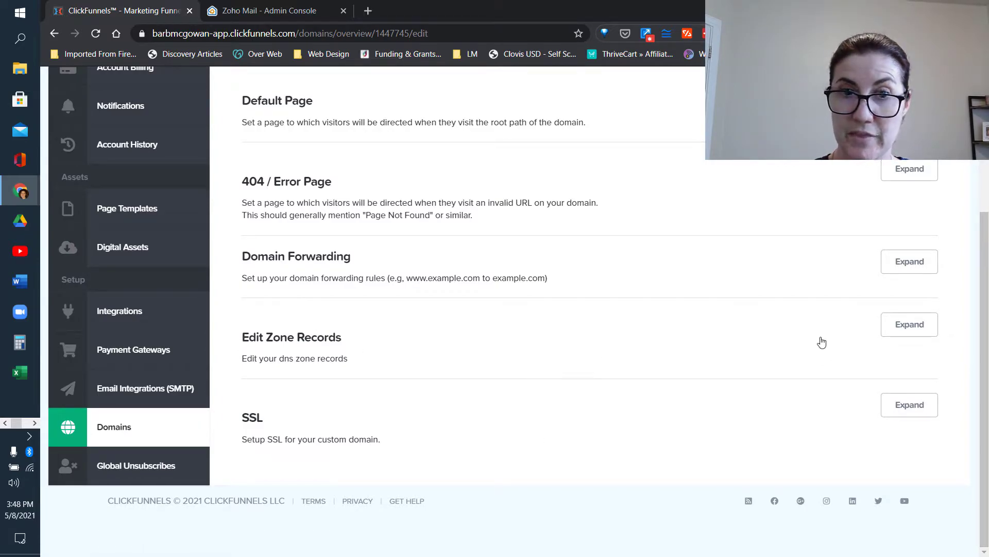
left_click(914, 329)
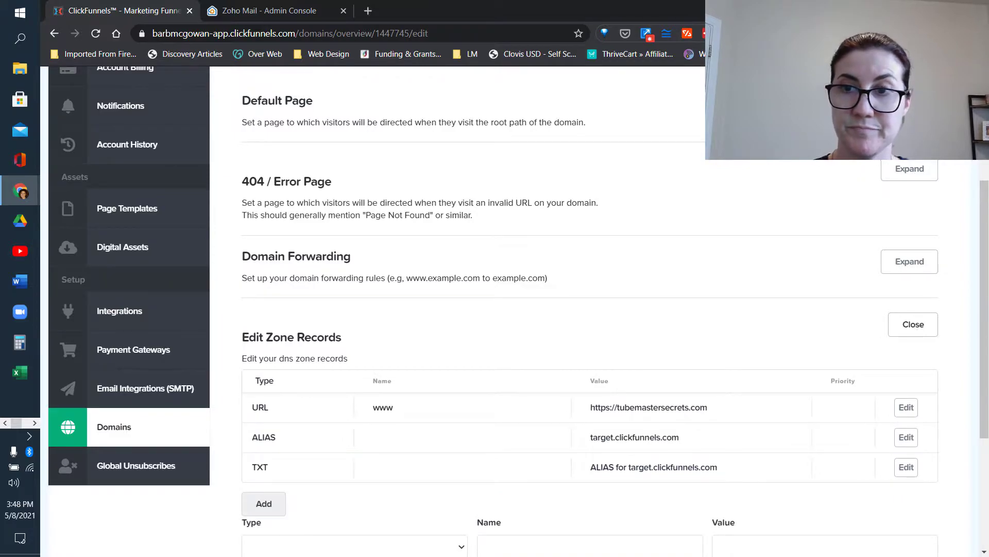
scroll(985, 360, "down", 2)
scroll(985, 360, "down", 1)
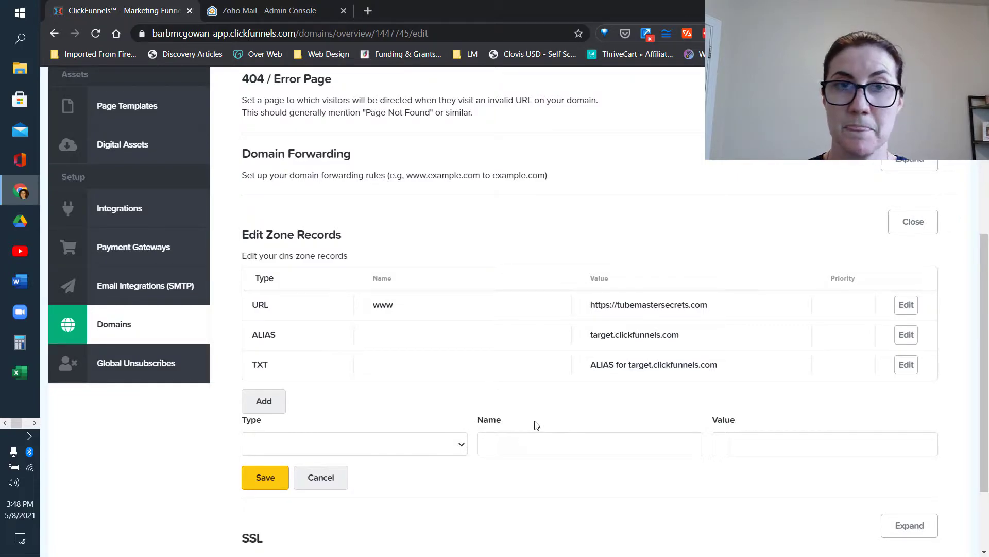
Switch to the Zoho Mail Admin Console and open the MX email configuration for tubemastersecrets.com
left_click(263, 11)
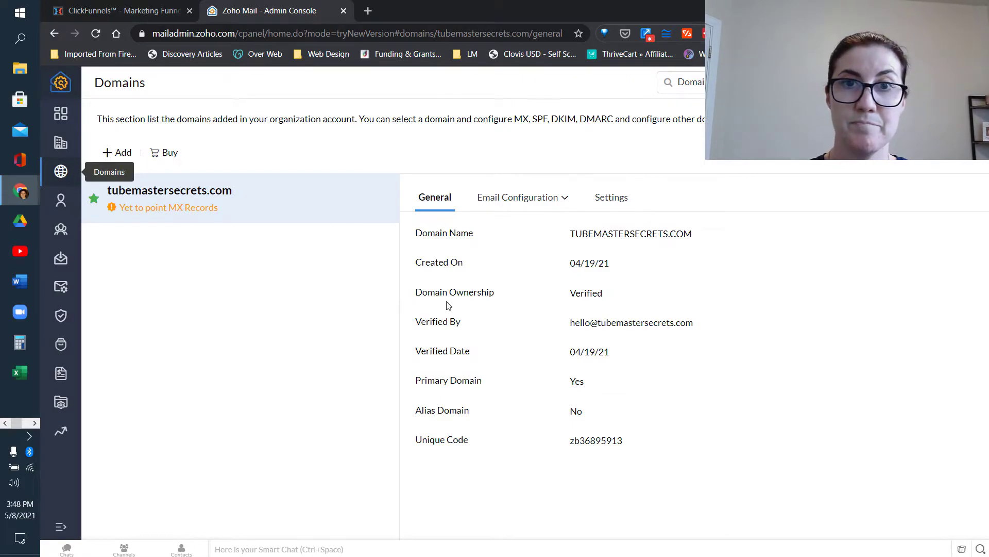
left_click(564, 202)
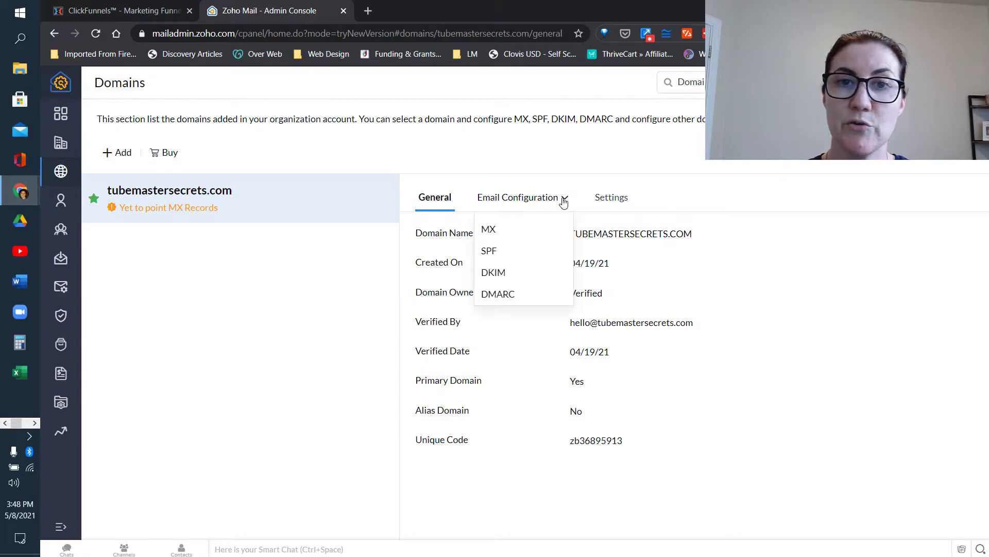
left_click(490, 232)
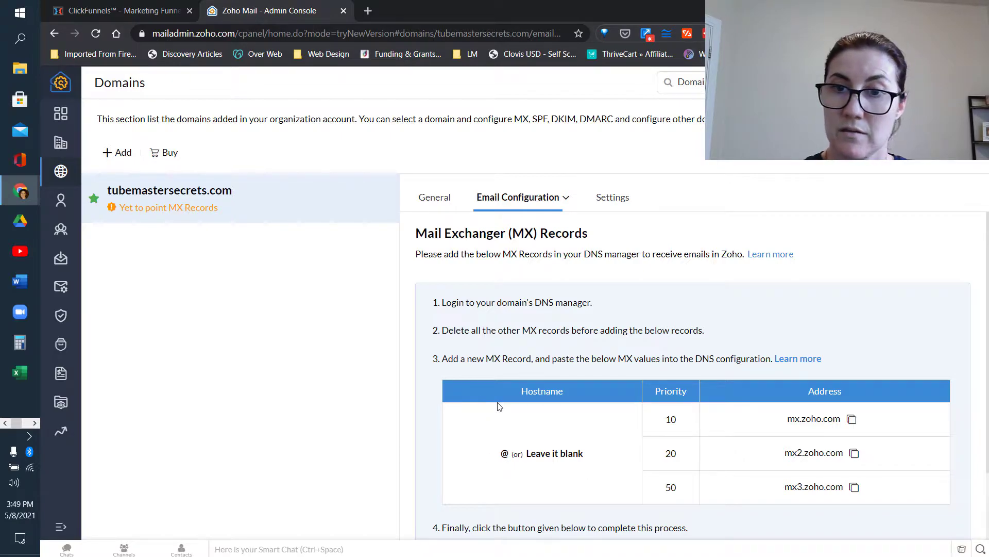
Copy the mail server address mx.zoho.com from the priority 10 row of the MX records table
left_click_drag(806, 398, 855, 415)
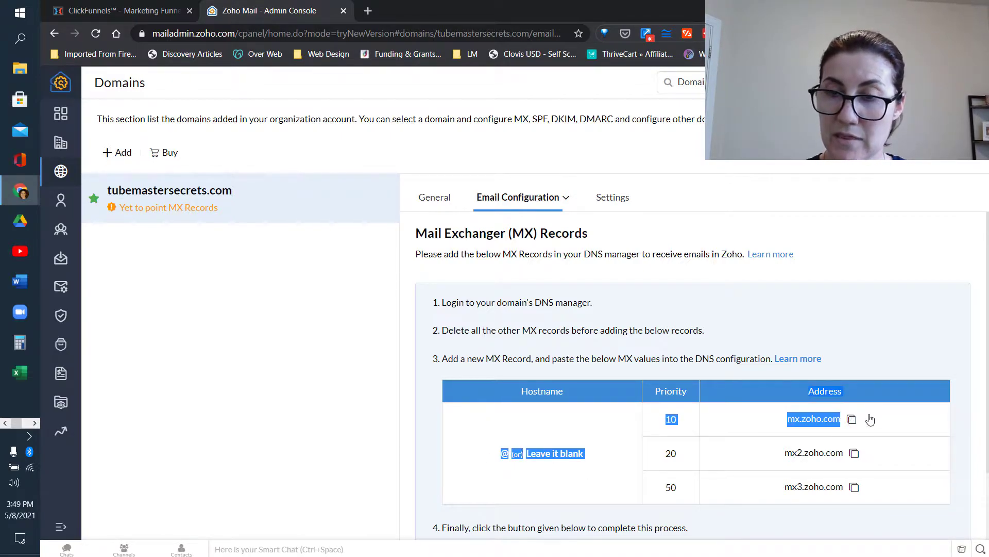
left_click(900, 374)
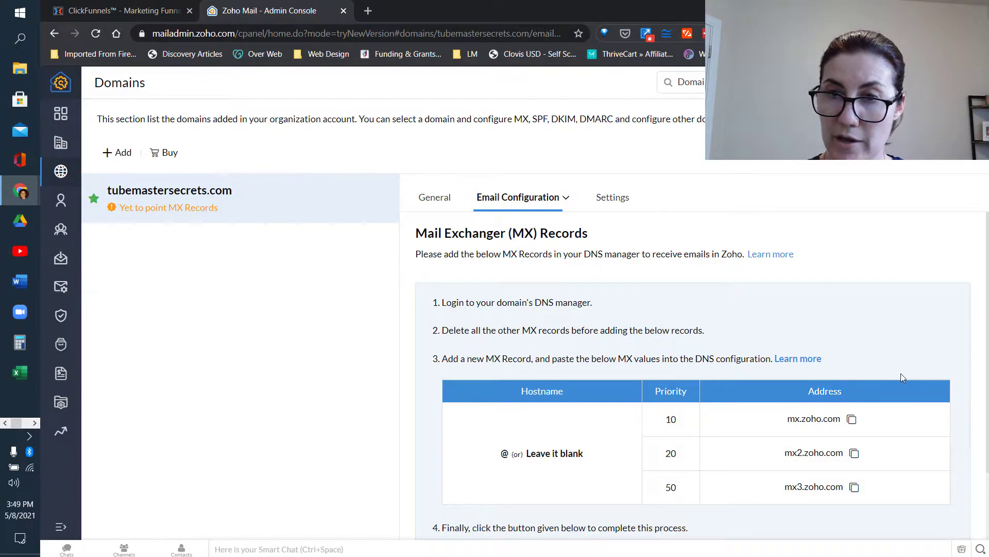
left_click(851, 420)
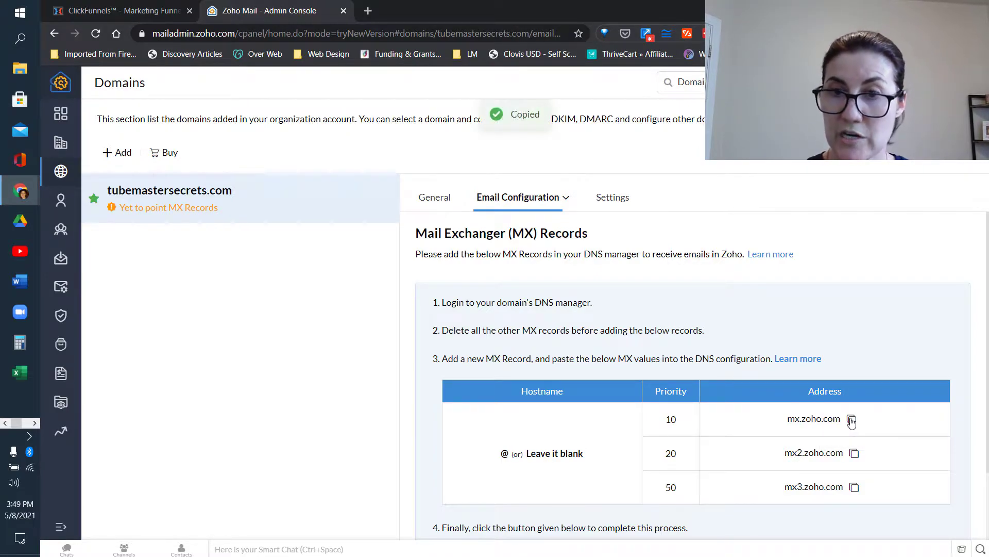
double_click(670, 420)
left_click(682, 422)
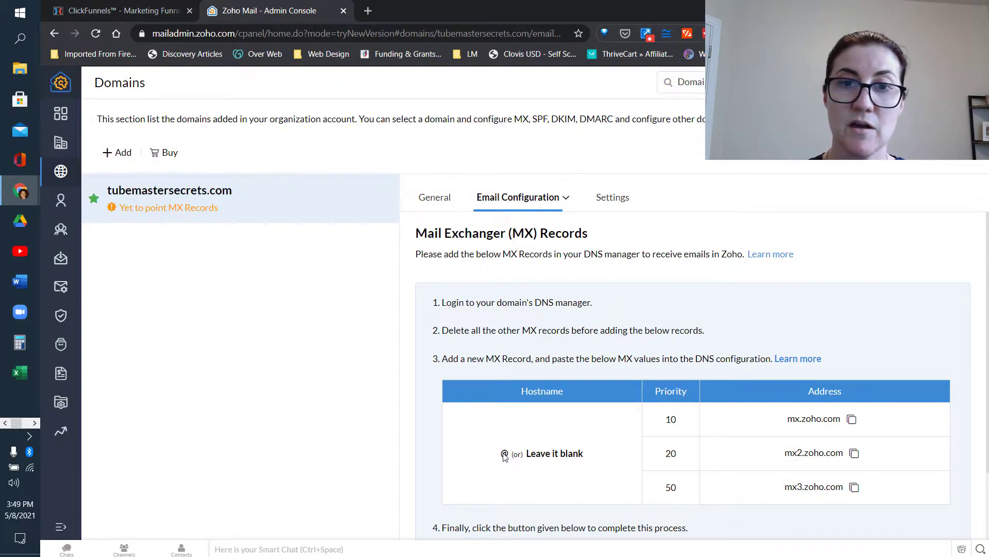
left_click(562, 392)
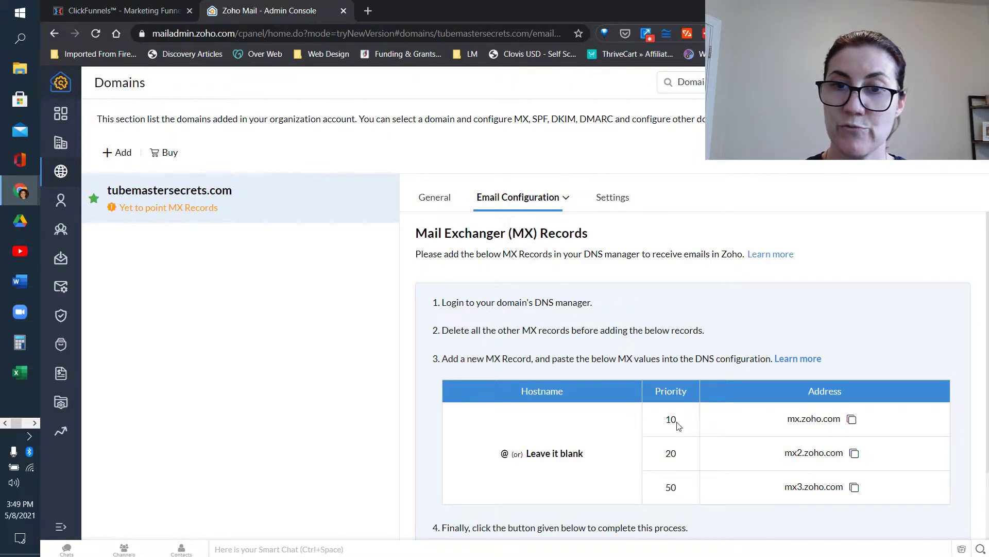
left_click(852, 419)
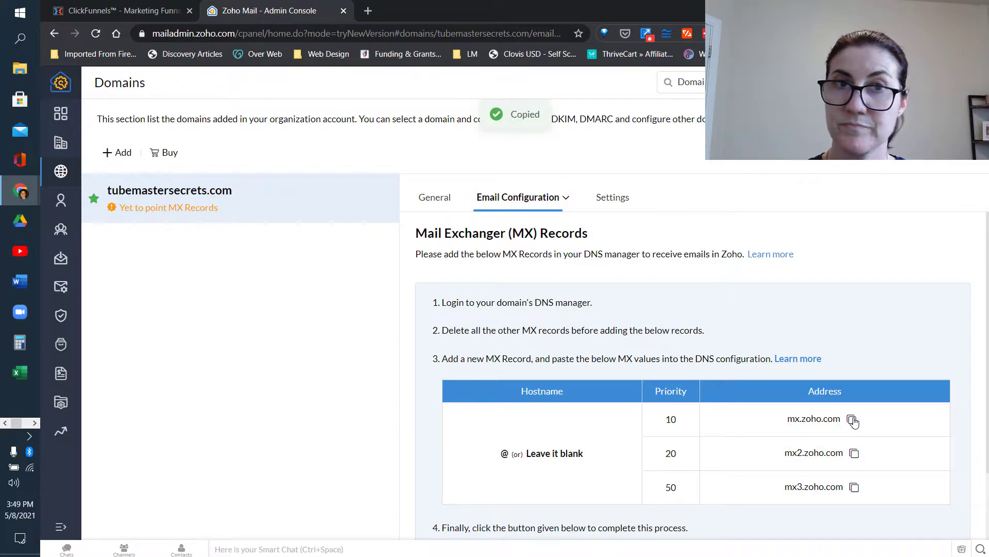
Check Zoho's setup instruction on adding a new MX record against the ClickFunnels zone record form
left_click(126, 10)
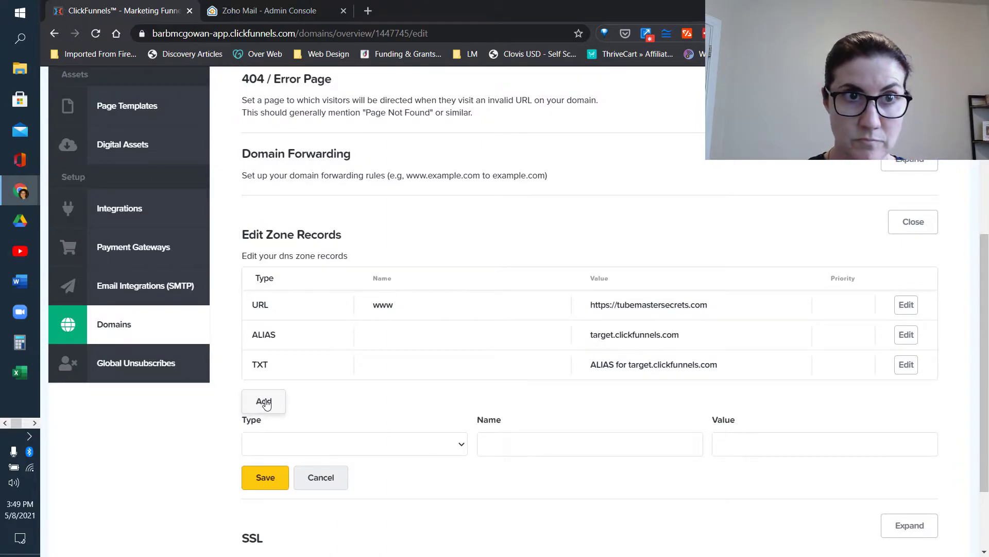
left_click(269, 11)
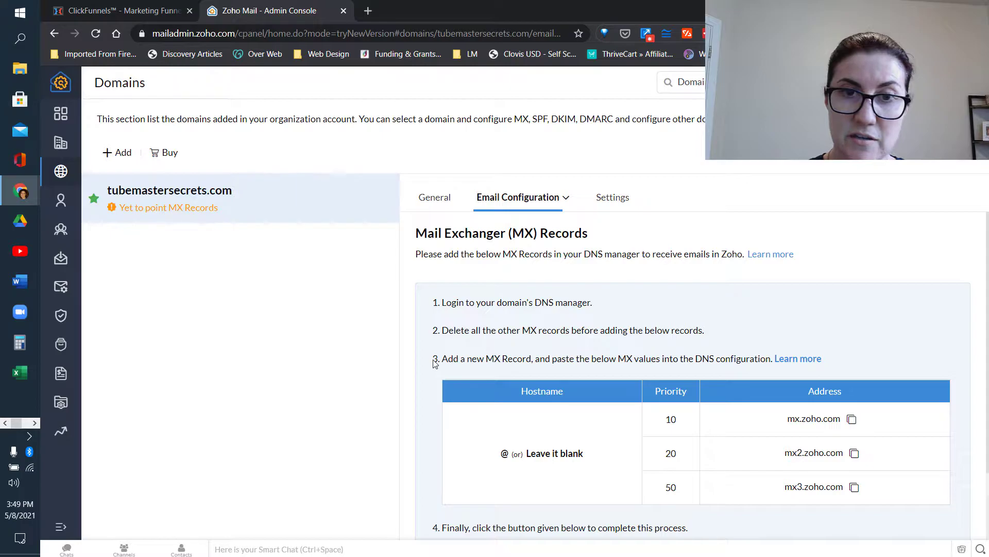
left_click_drag(439, 359, 532, 359)
left_click(532, 359)
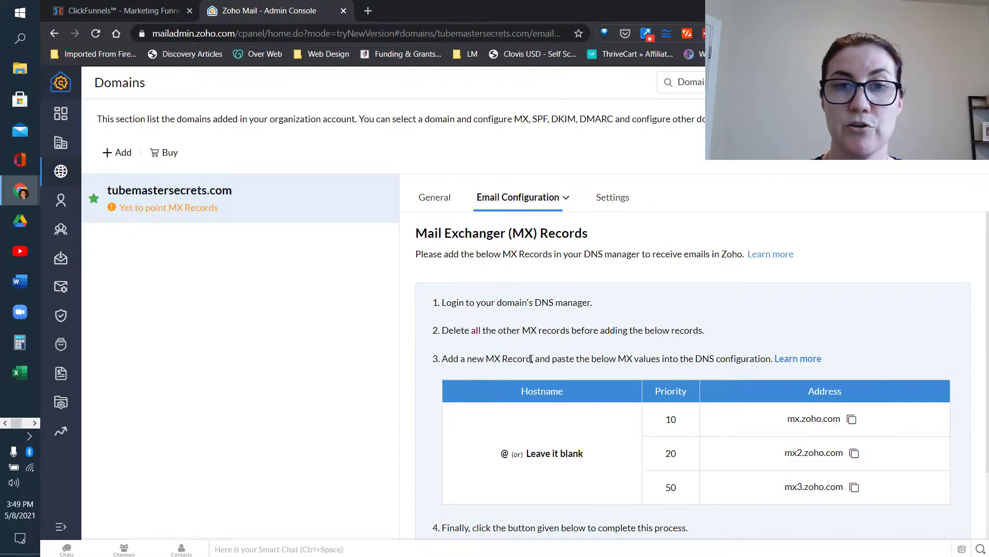
In ClickFunnels, add and save an MX zone record with name @, value mx.zoho.com and priority 10
left_click(145, 6)
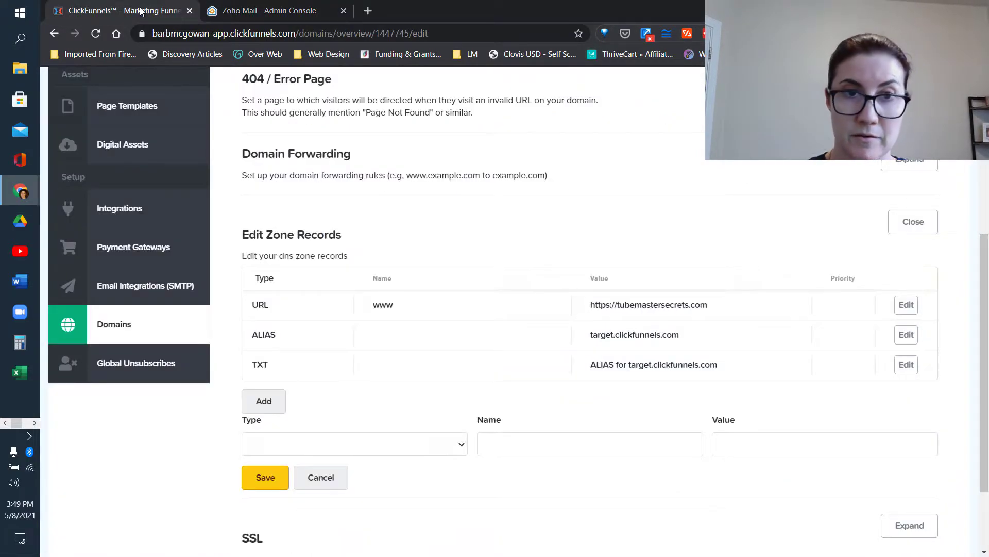
left_click(264, 402)
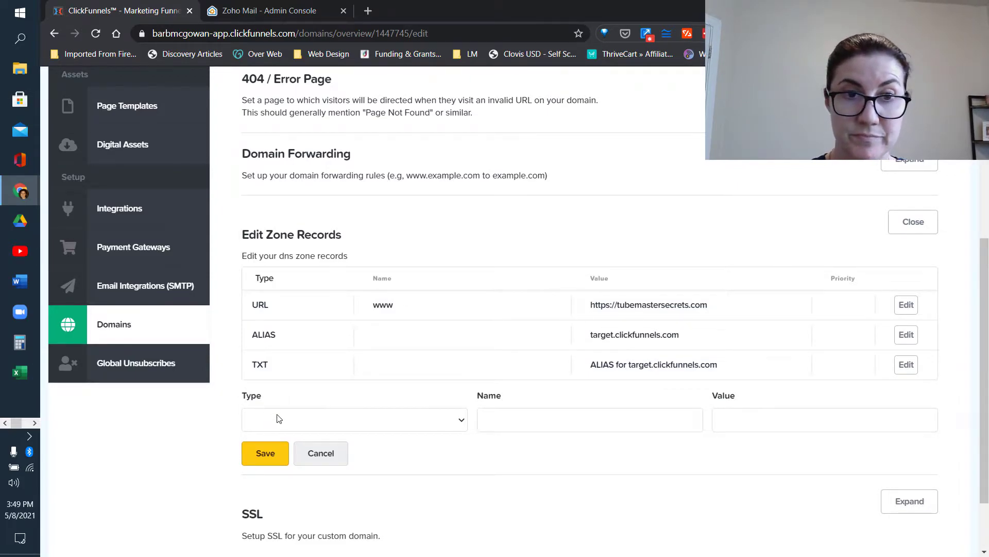
left_click(283, 420)
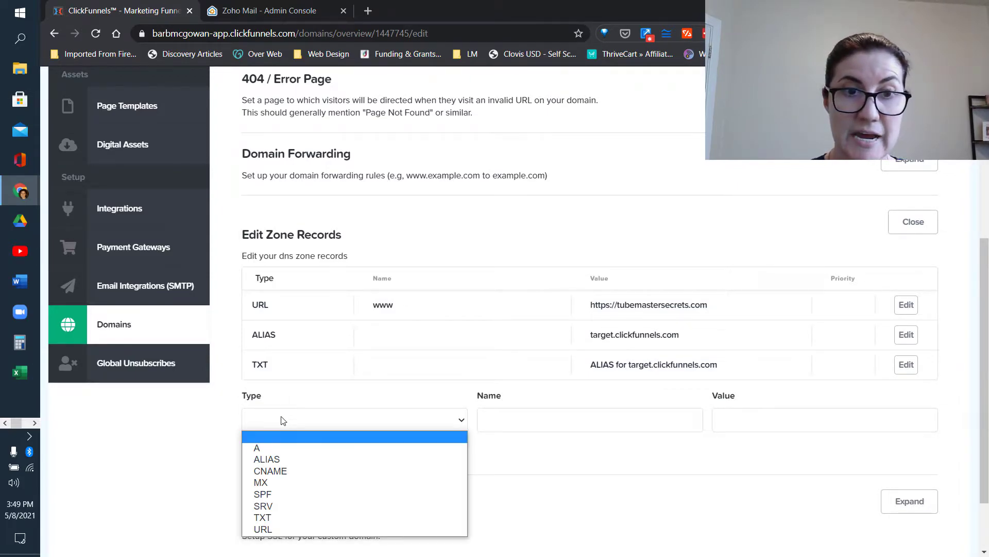
left_click(276, 481)
left_click(467, 412)
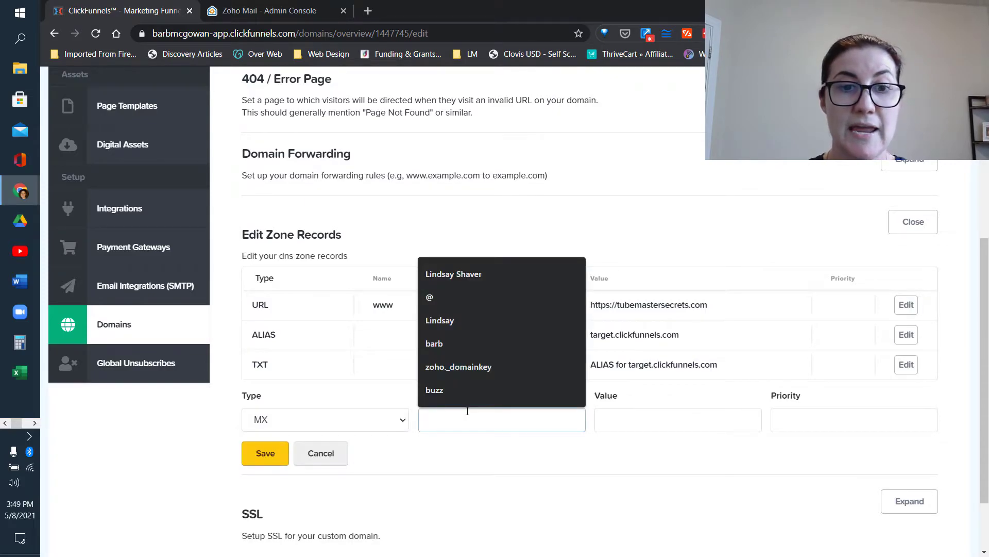
type("@")
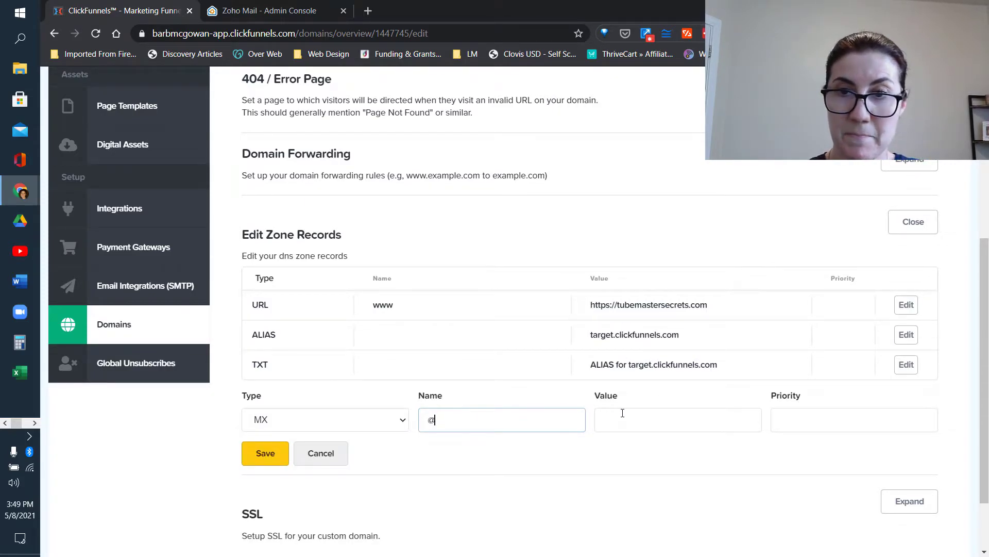
left_click(623, 420)
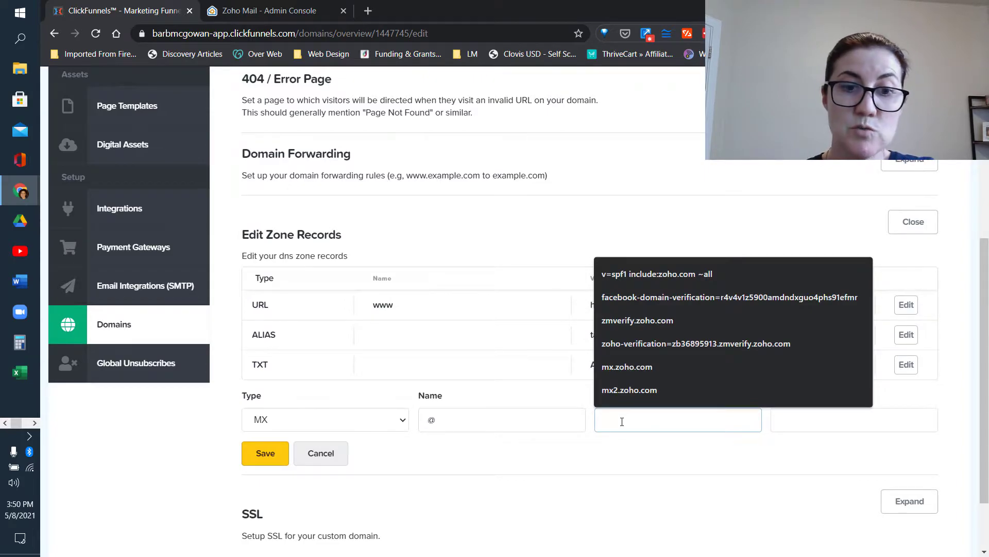
type("mx.zoho.com")
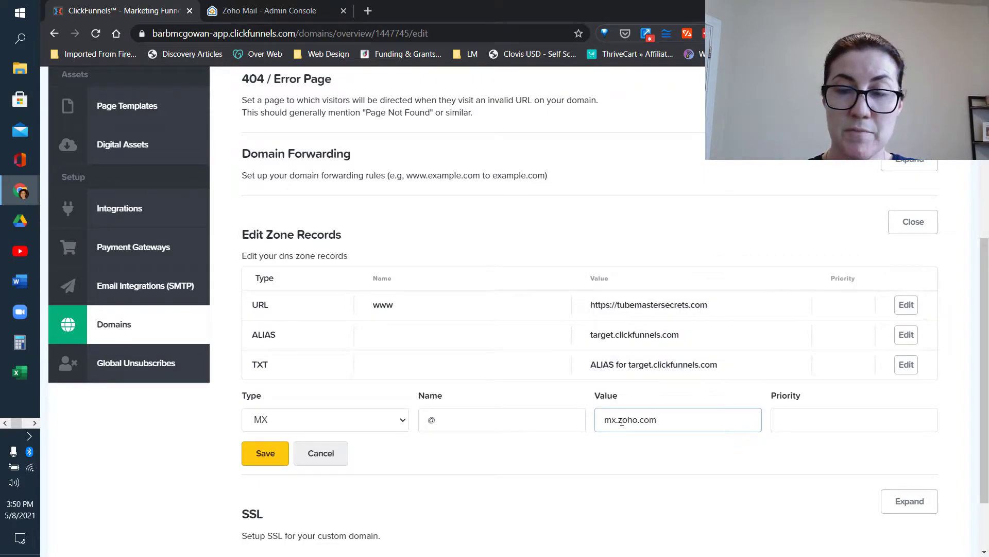
left_click(792, 421)
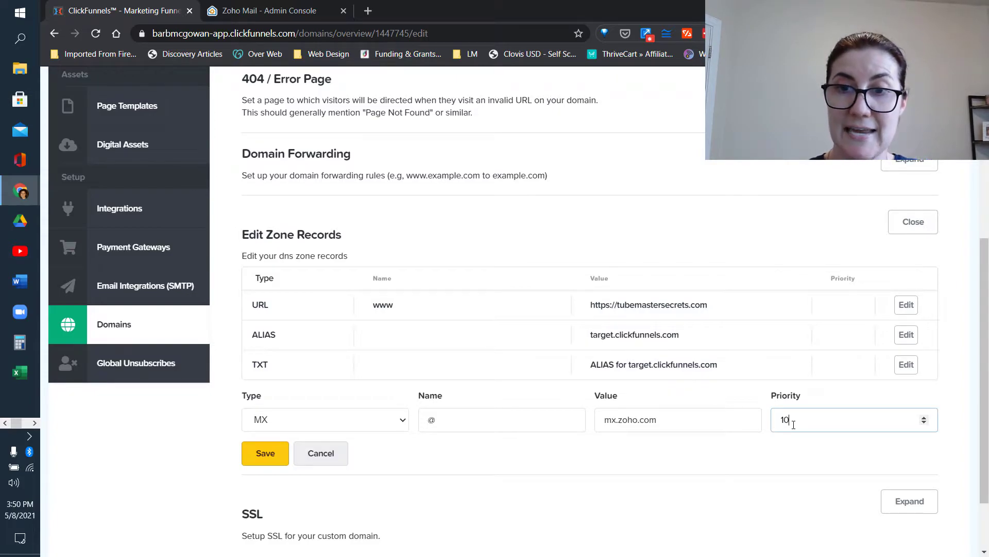
left_click(266, 454)
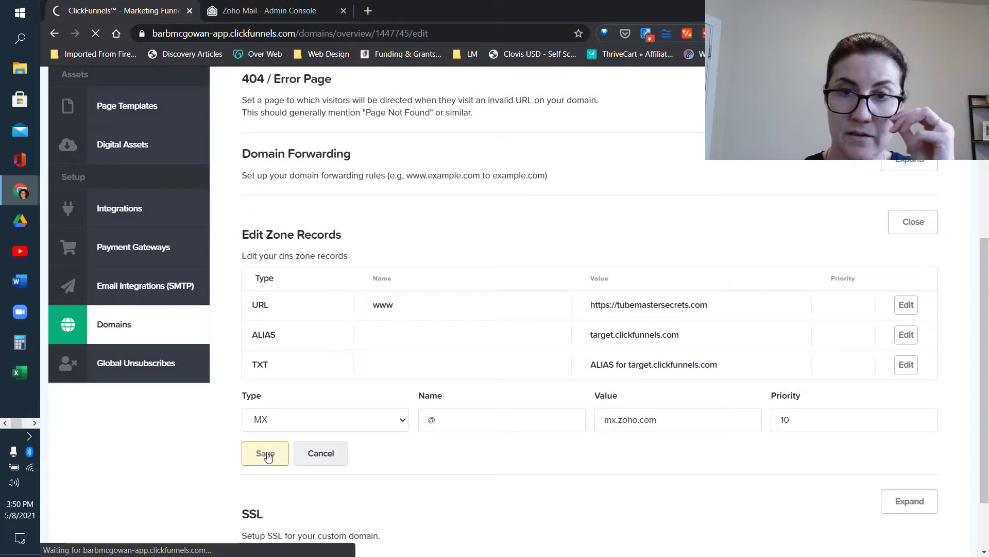
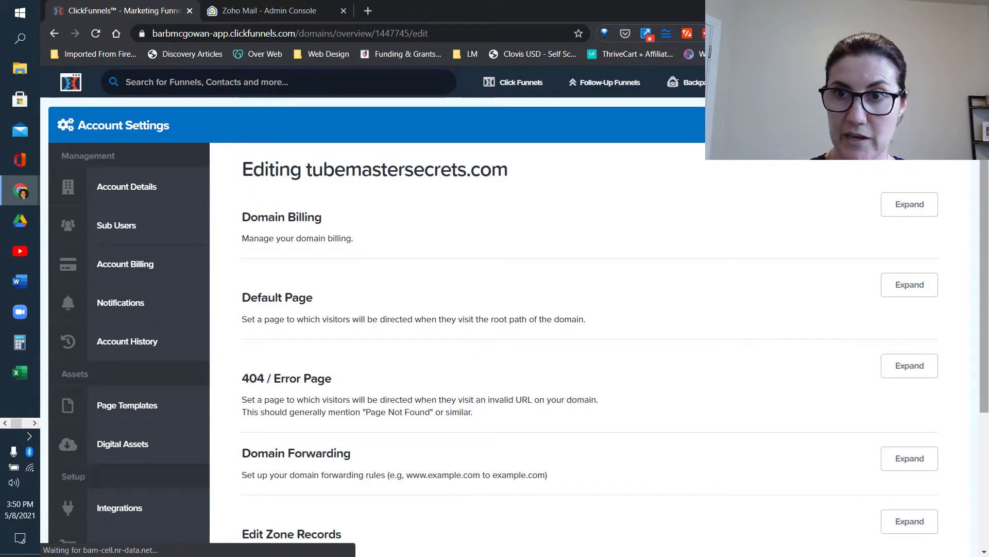
Expand the DNS zone records of tubemastersecrets.com to review the saved MX record and reach the new record form
scroll(986, 474, "down", 4)
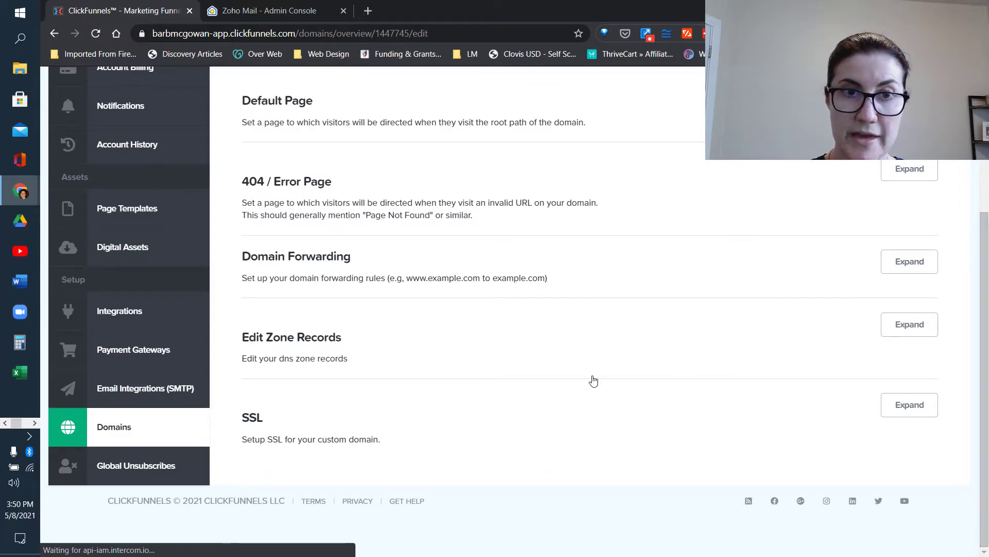
left_click(928, 326)
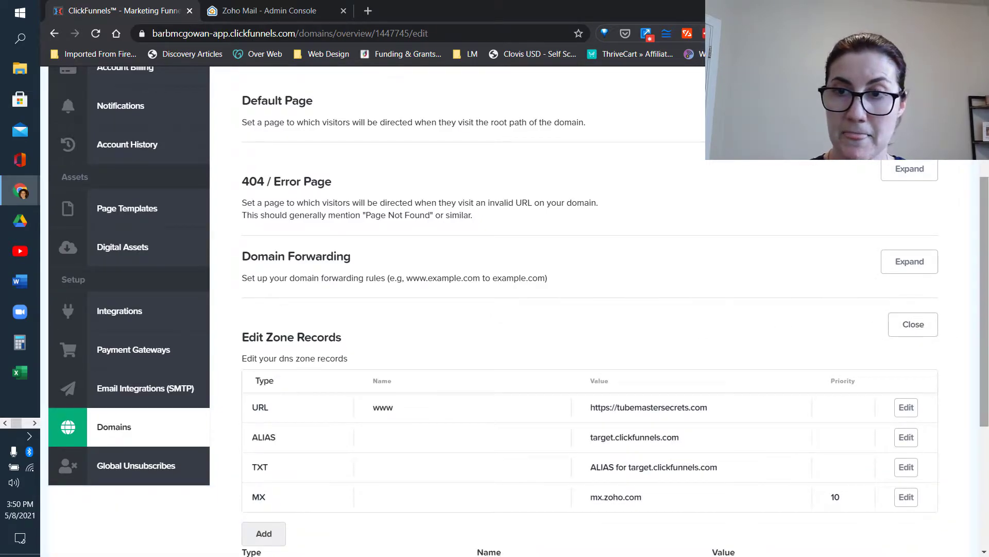
scroll(680, 333, "down", 4)
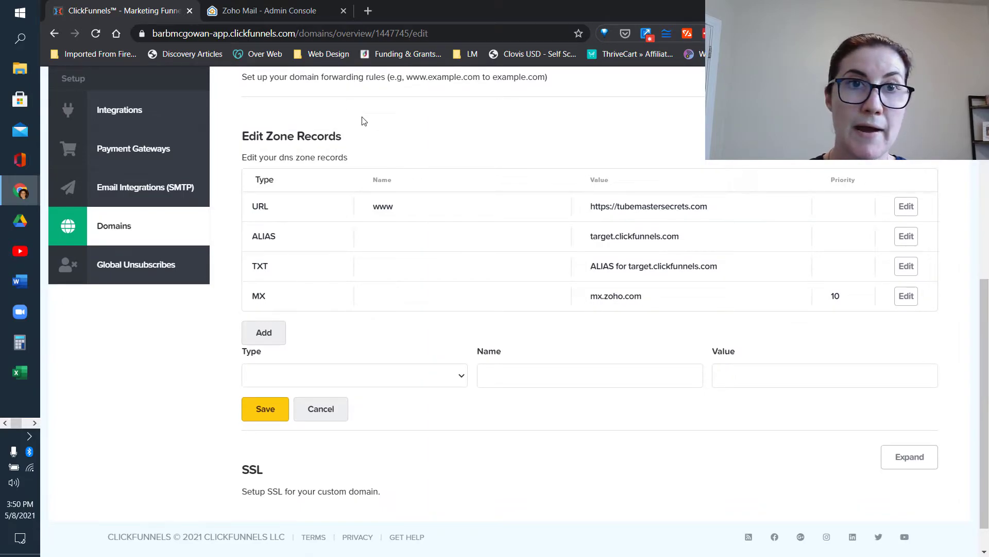
Copy mx2.zoho.com from the priority 20 row of the MX table in the Zoho Mail Admin Console and return to ClickFunnels
left_click(273, 12)
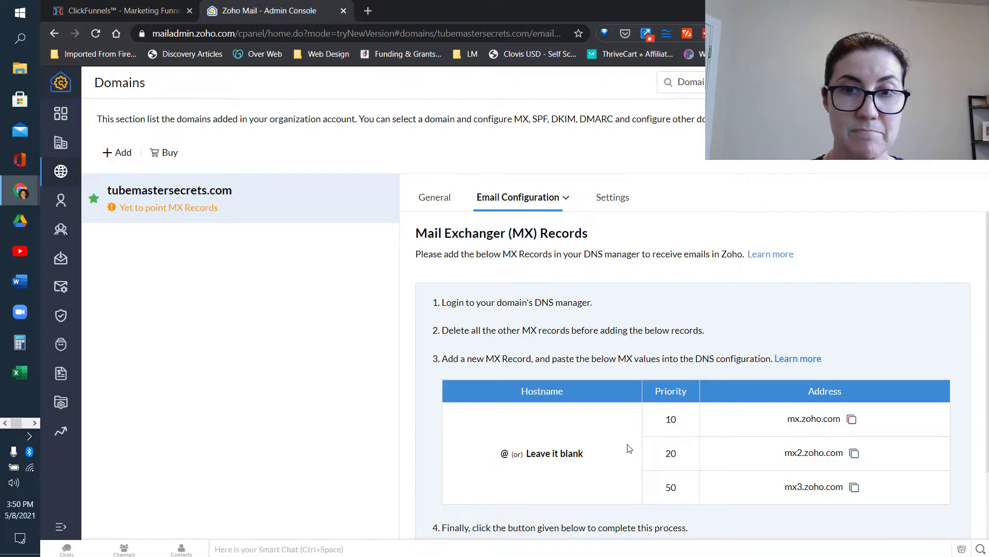
left_click(854, 453)
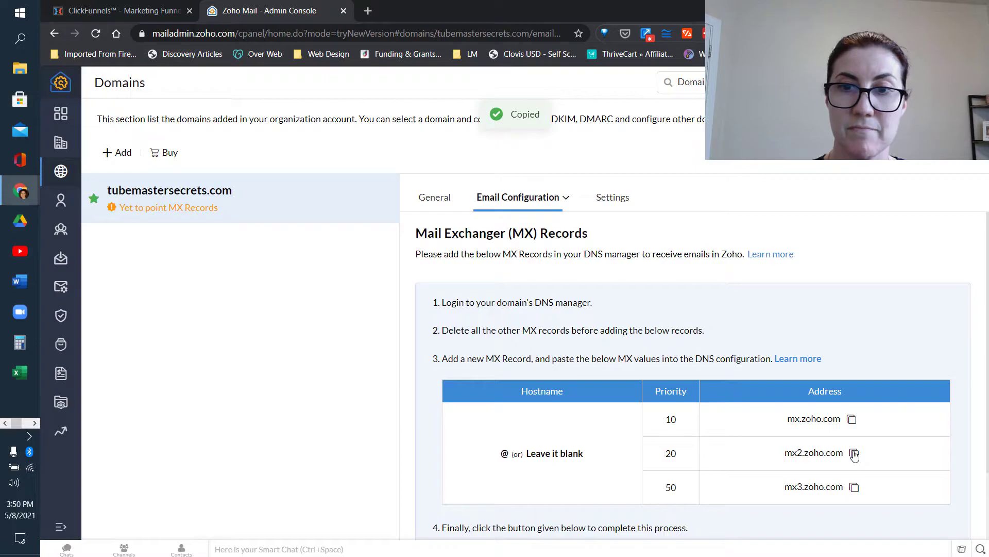
left_click(123, 10)
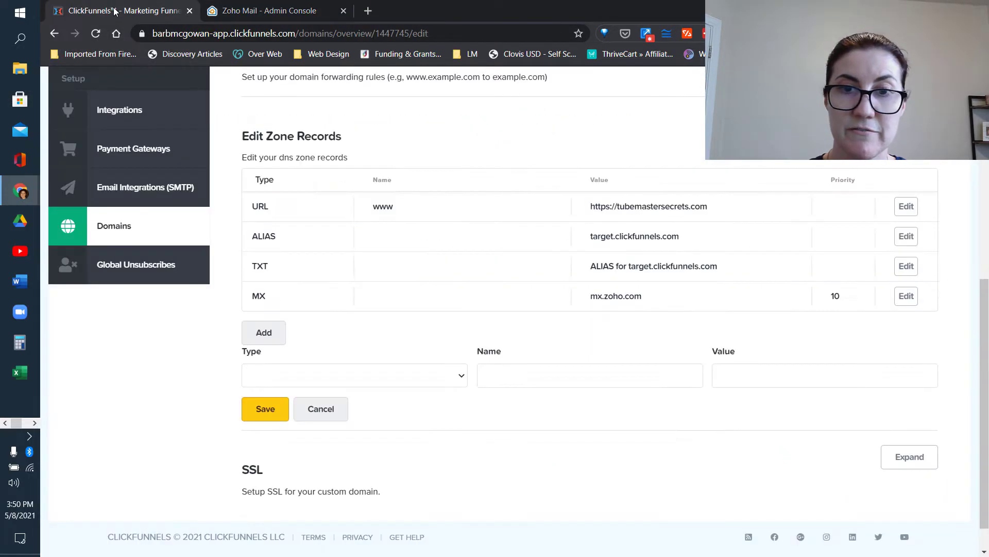
Add and save an MX zone record with name @, value mx2.zoho.com and priority 20
left_click(292, 375)
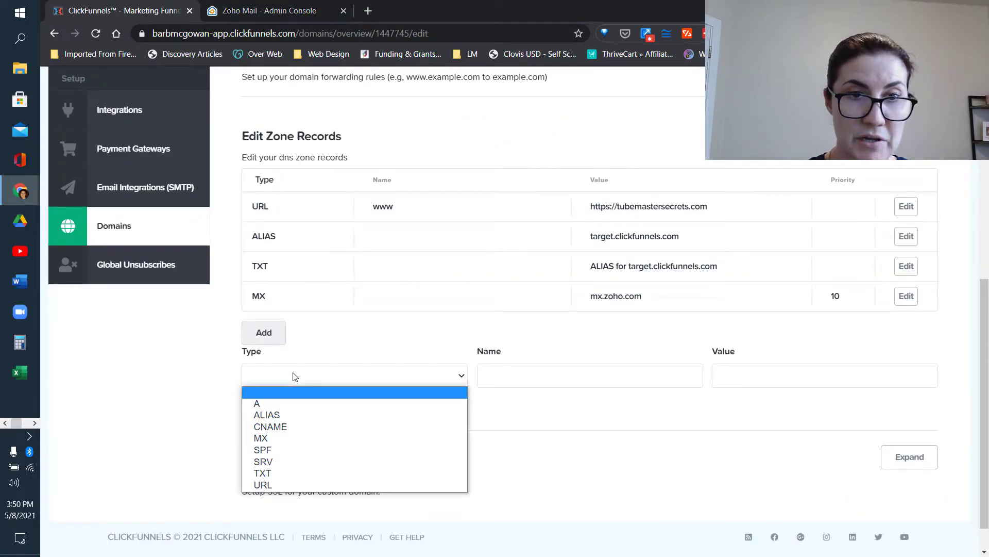
left_click(276, 438)
left_click(442, 375)
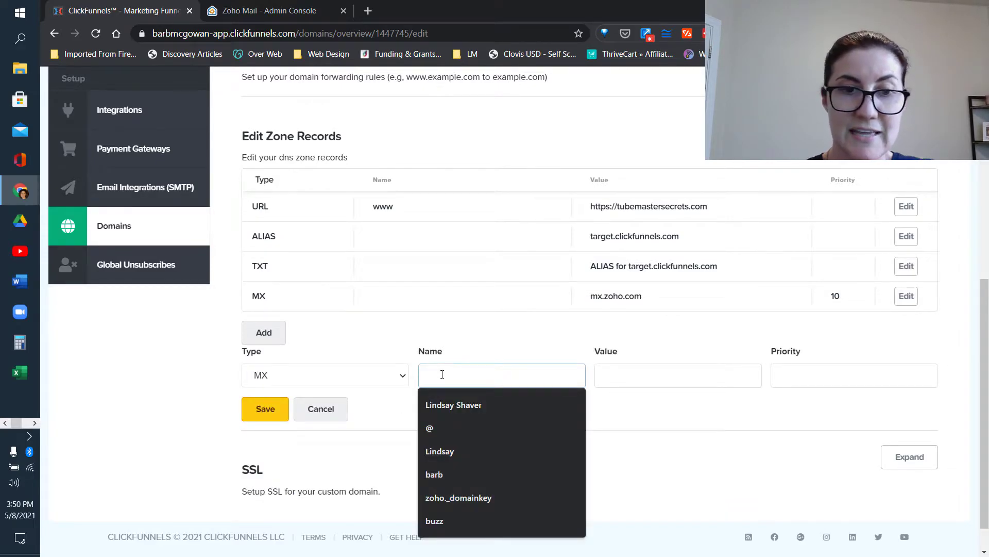
type("@")
left_click(616, 371)
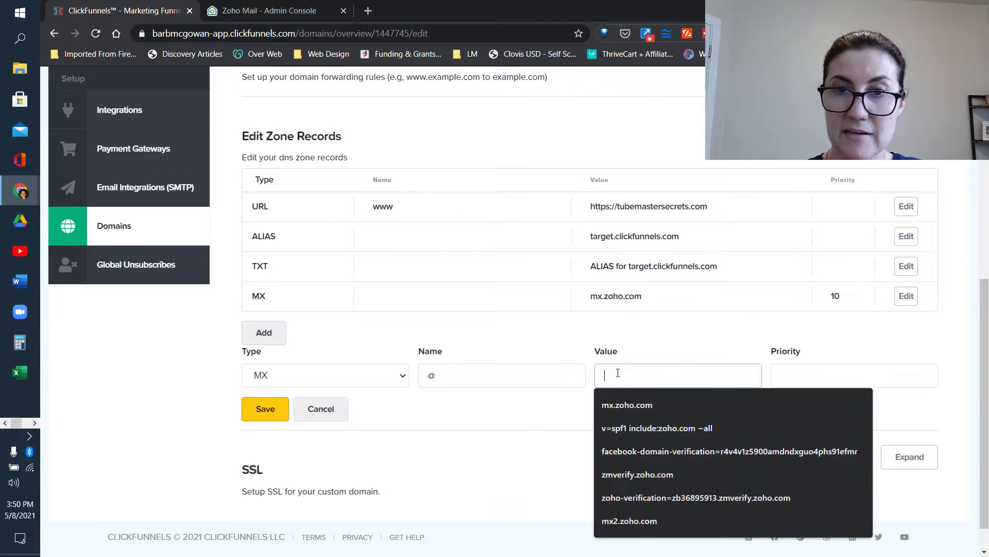
key("ctrl+v")
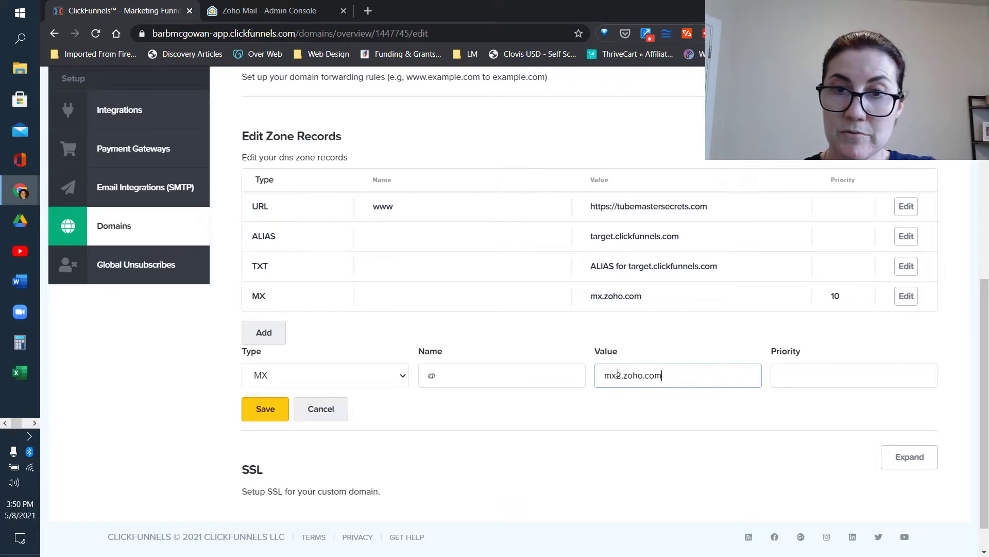
left_click(814, 379)
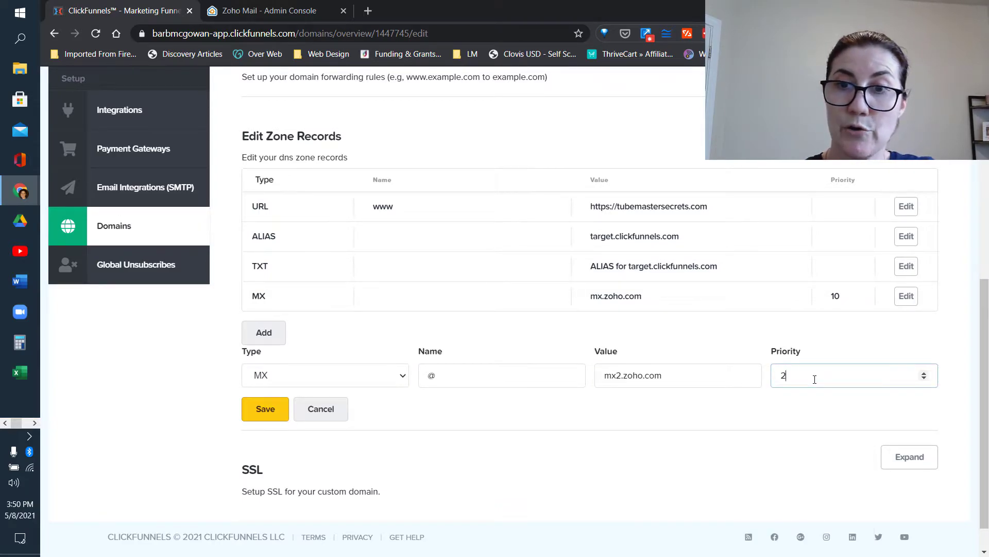
left_click(271, 408)
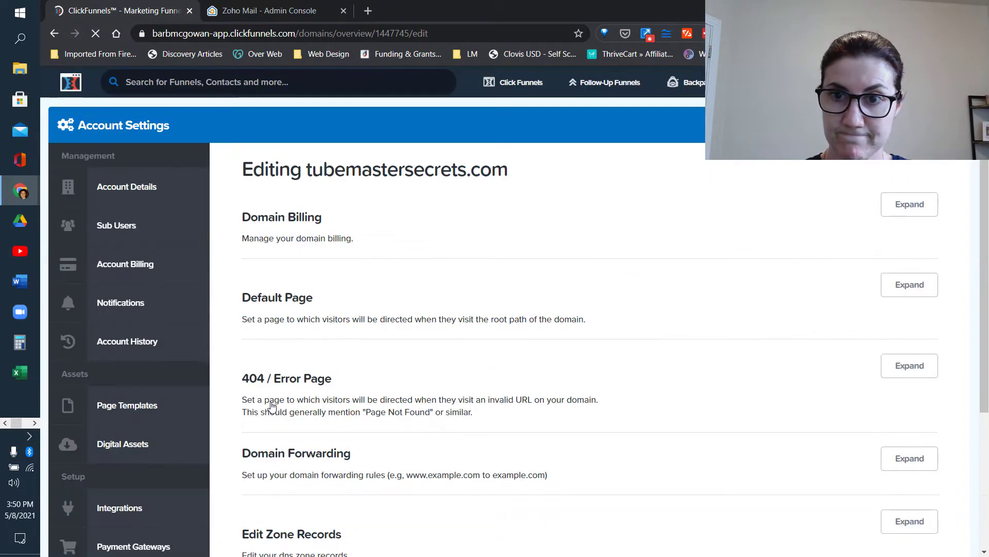
Expand the domain's DNS zone records again and check the mx2.zoho.com entry in the list
scroll(828, 446, "down", 4)
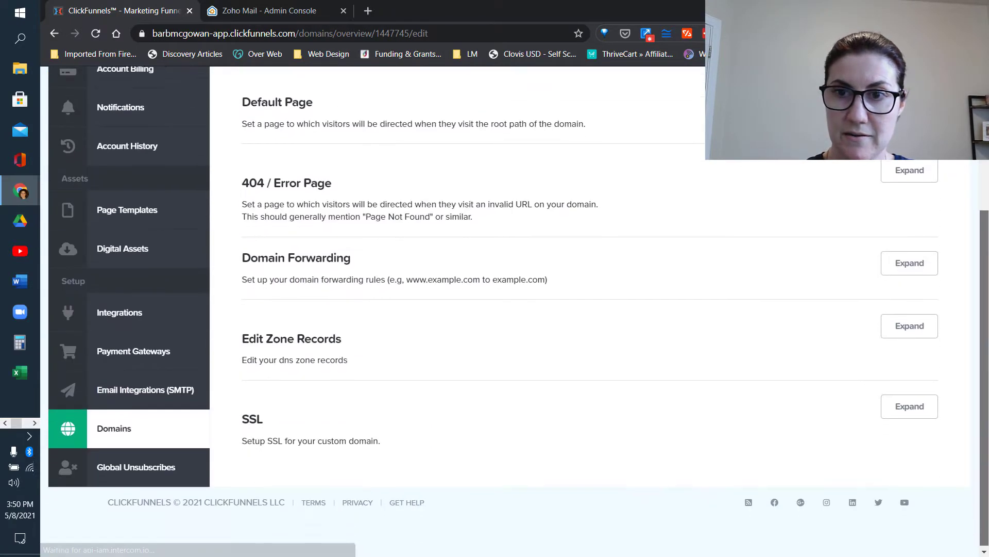
left_click(899, 325)
left_click(899, 325)
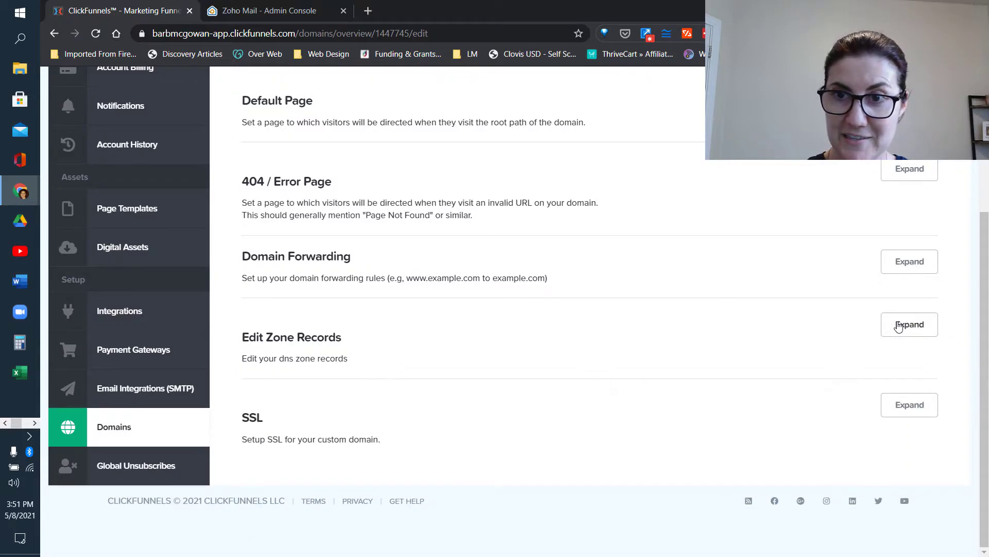
left_click(900, 326)
scroll(498, 351, "down", 4)
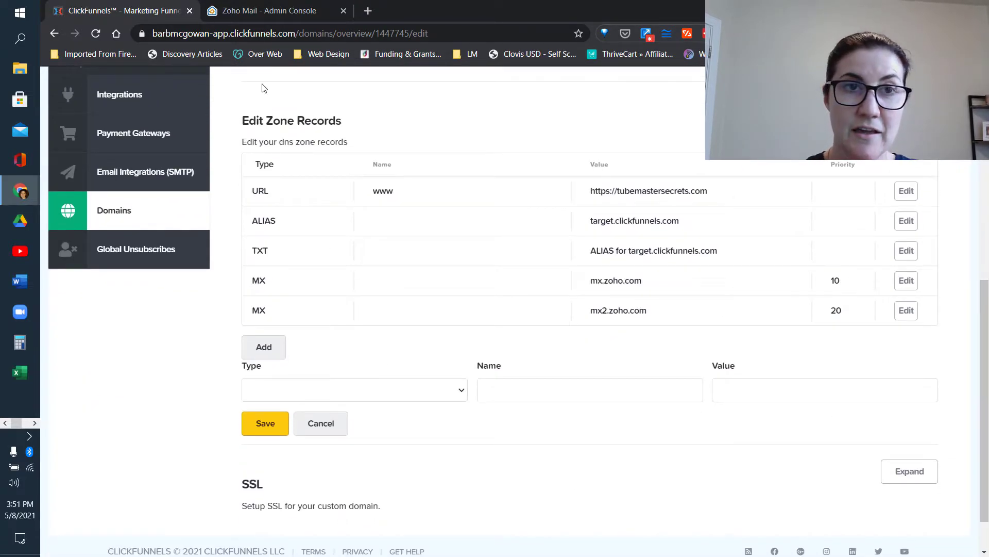
Copy mx3.zoho.com from the priority 50 row of Zoho's MX table and return to the ClickFunnels zone records
left_click(262, 11)
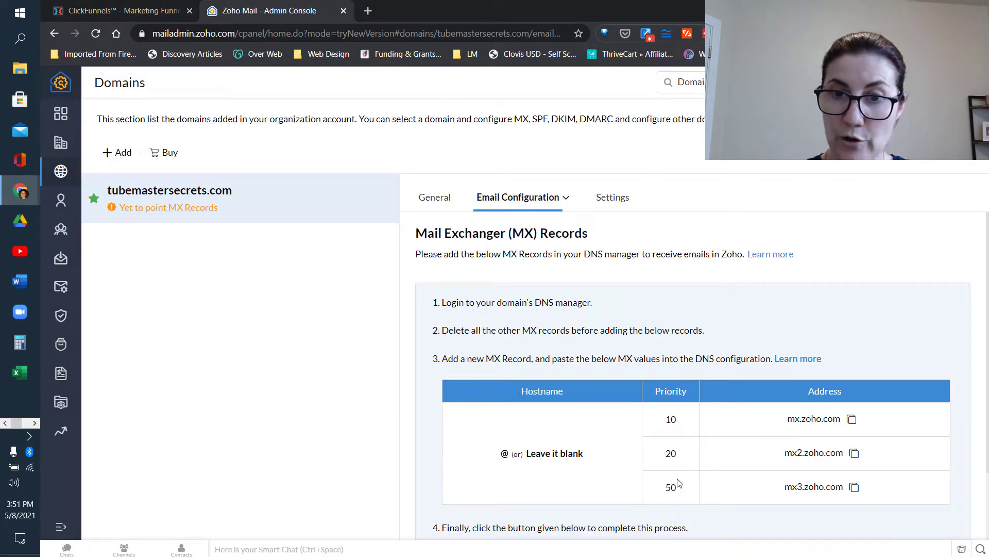
left_click(856, 488)
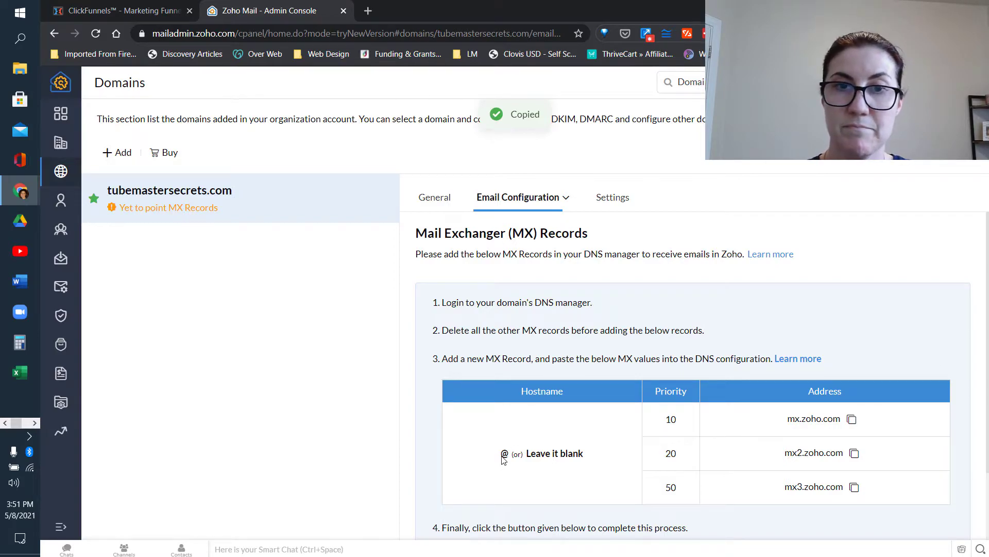
left_click(129, 10)
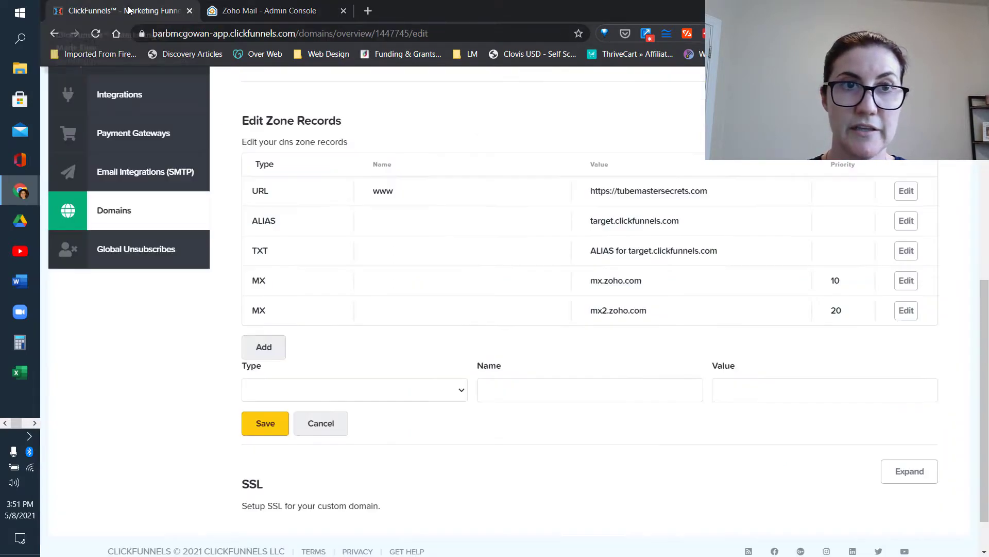
Add and save an MX zone record with name @, value mx3.zoho.com and priority 50
left_click(272, 348)
left_click(272, 369)
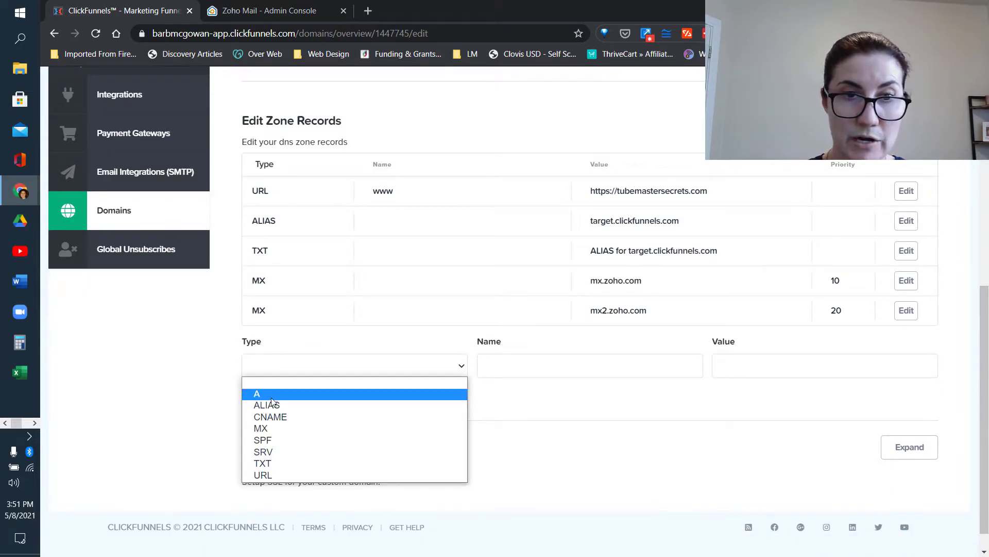
left_click(265, 429)
left_click(450, 367)
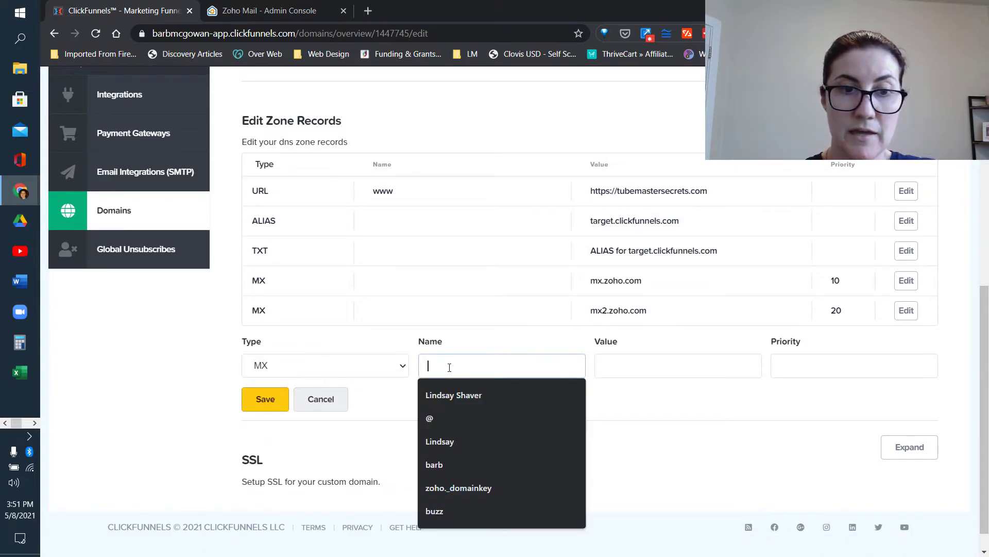
type("@")
left_click(633, 363)
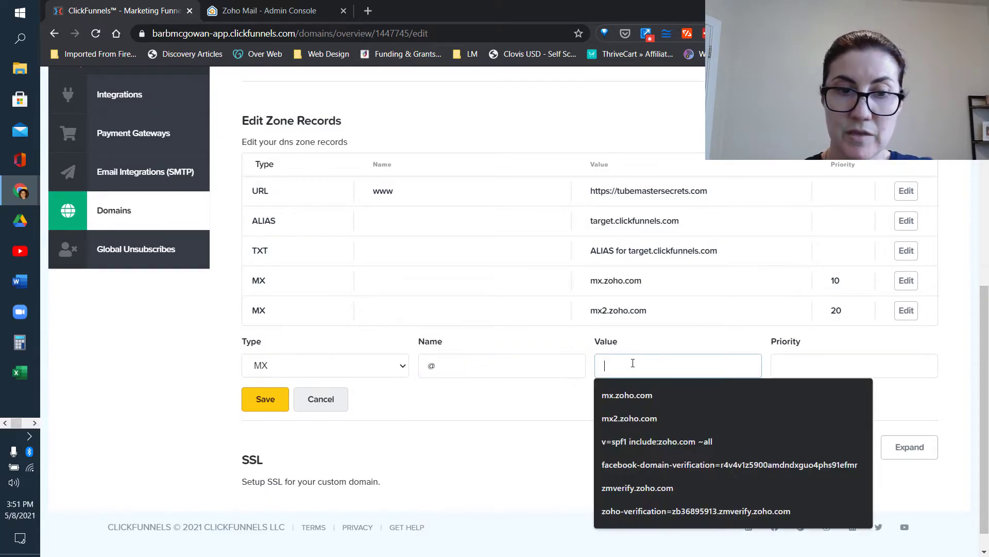
key("ctrl+v")
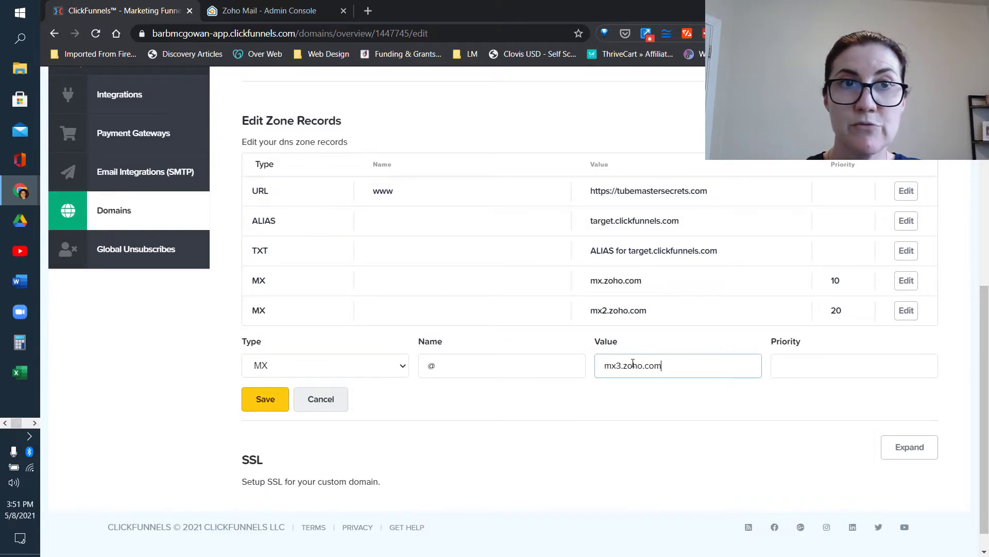
left_click(789, 369)
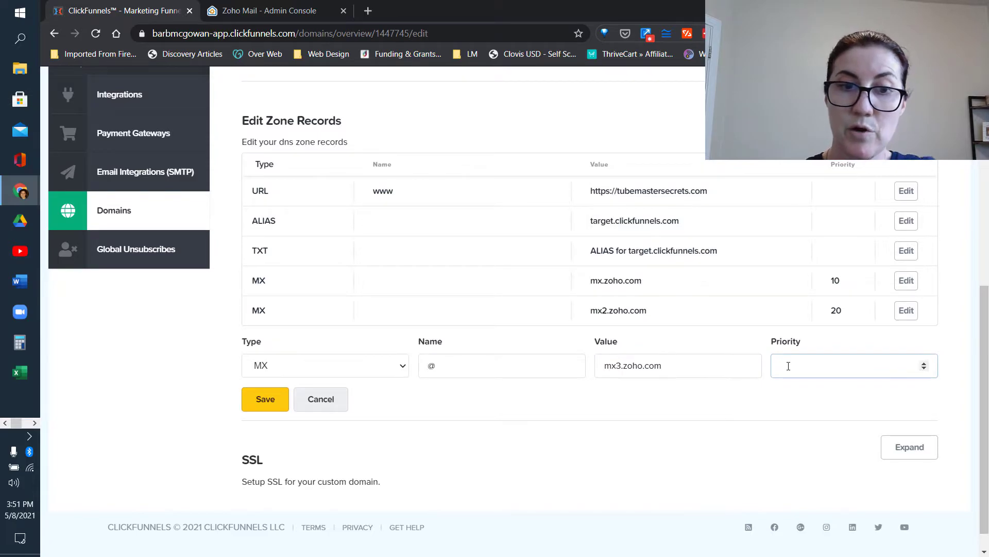
type("50")
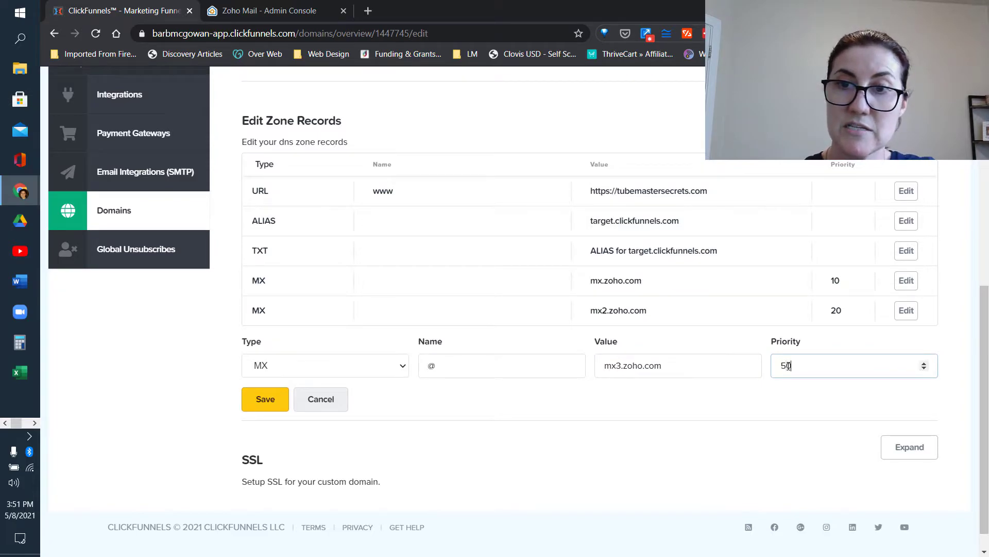
left_click(273, 400)
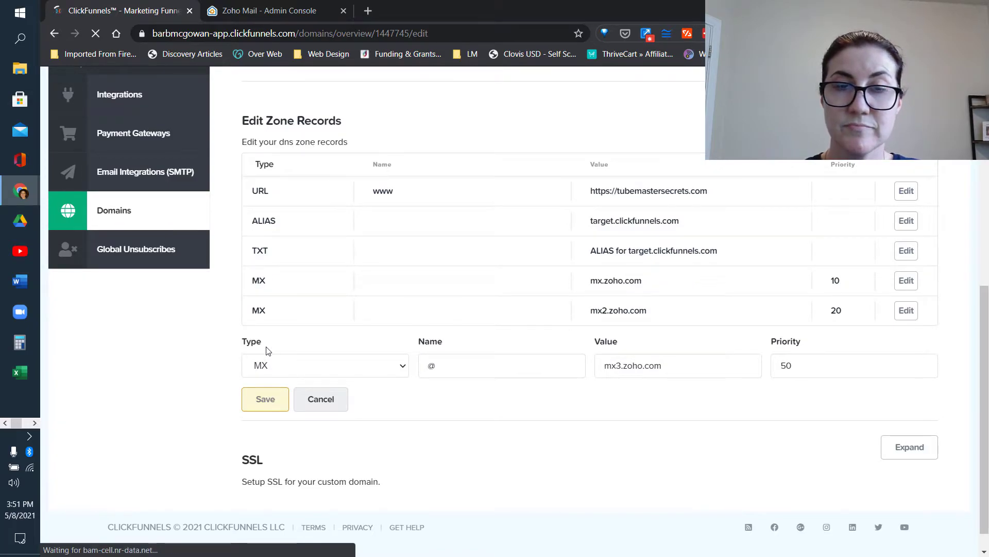
Switch to the Zoho Mail Admin Console, verify the MX records of tubemastersecrets.com and read the verification result
left_click(261, 12)
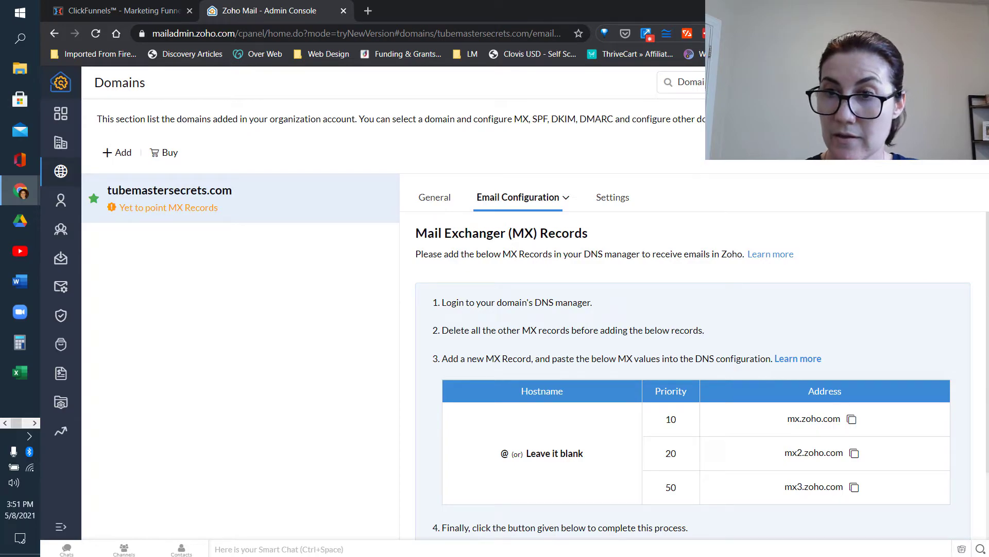
scroll(988, 487, "down", 2)
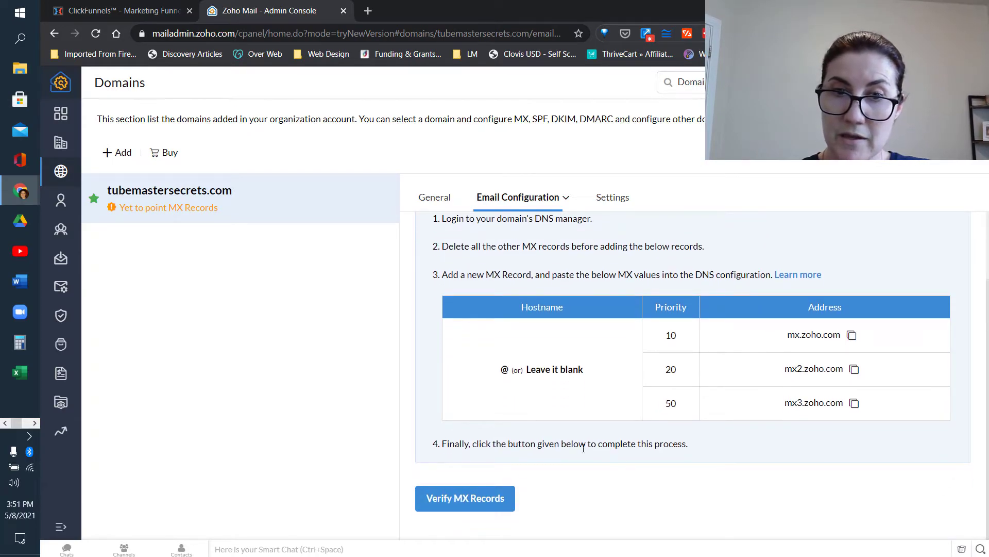
left_click(456, 502)
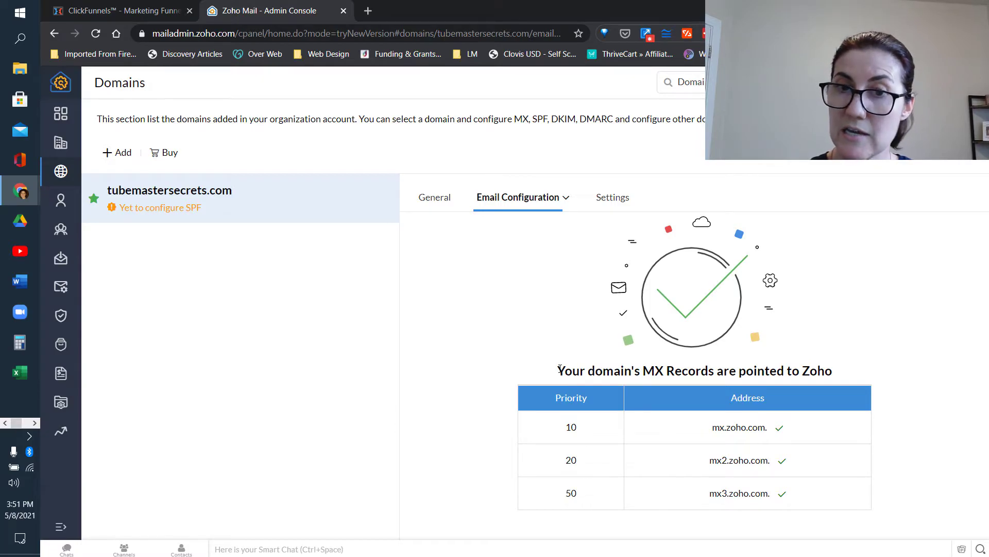
left_click_drag(560, 369, 836, 376)
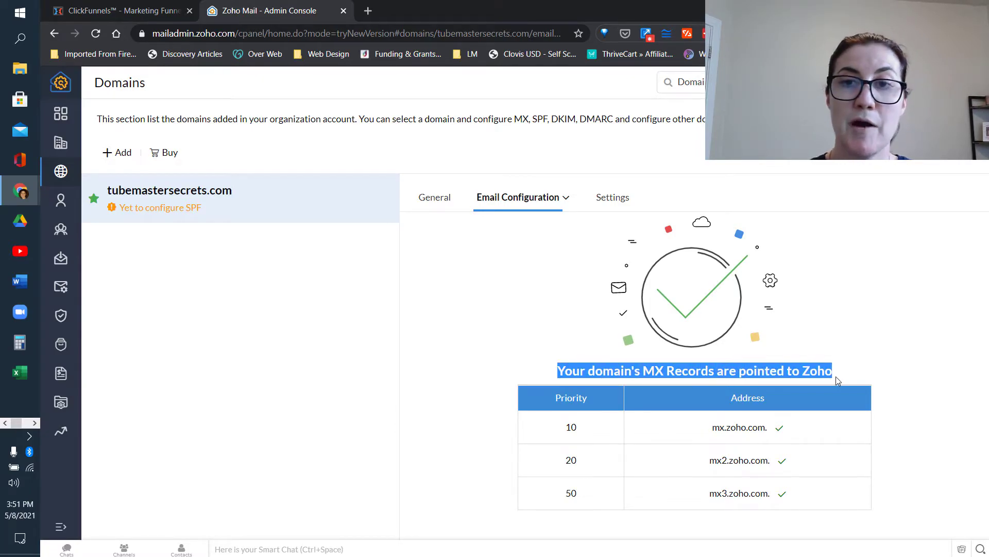
left_click(833, 372)
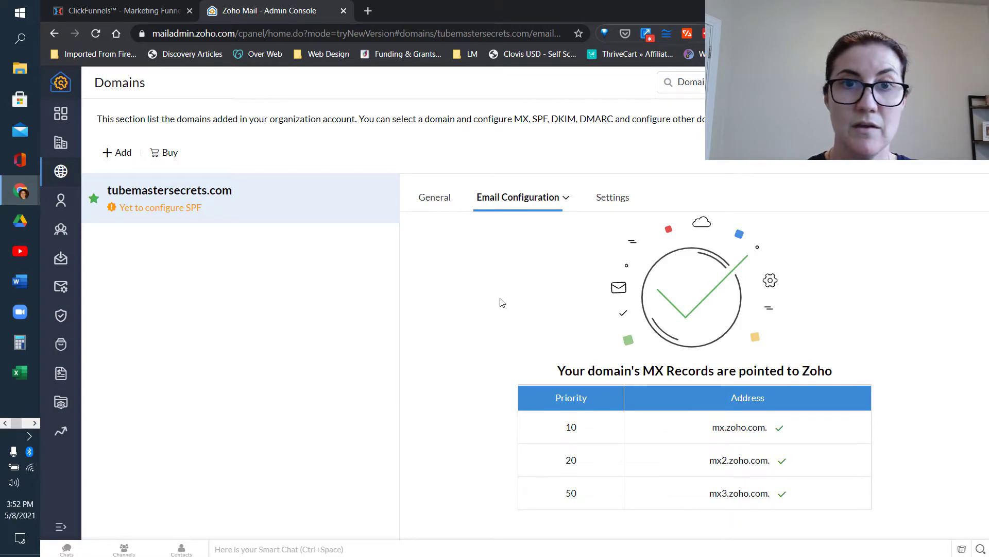
Open the SPF email configuration for tubemastersecrets.com, review its instructions and copy the TXT value v=spf1 include:zoho.com ~all
left_click(566, 200)
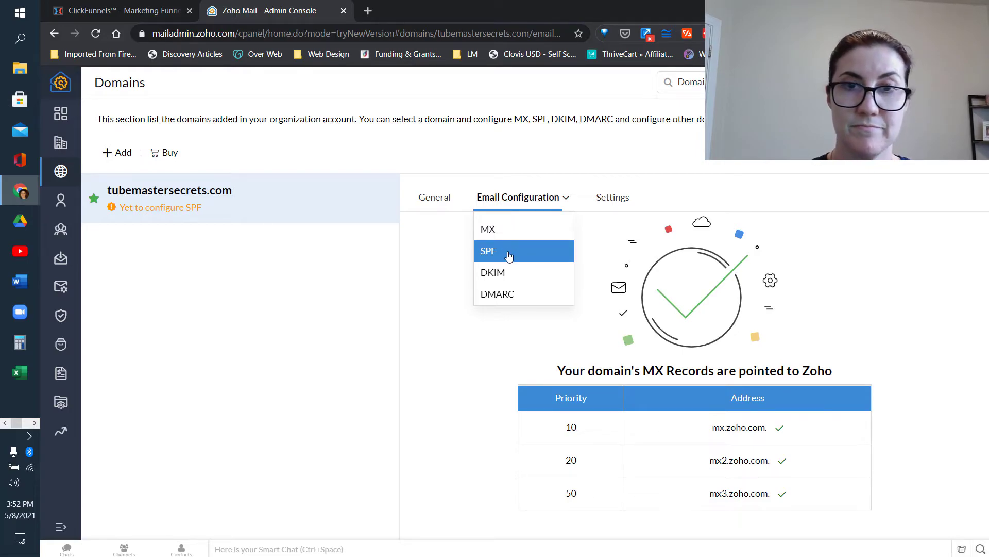
left_click(508, 256)
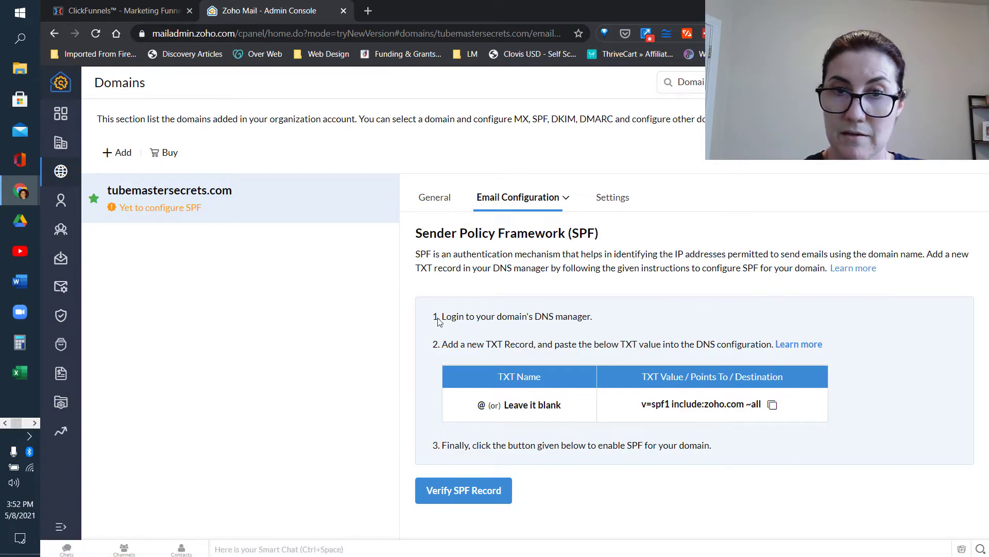
left_click_drag(437, 345, 534, 344)
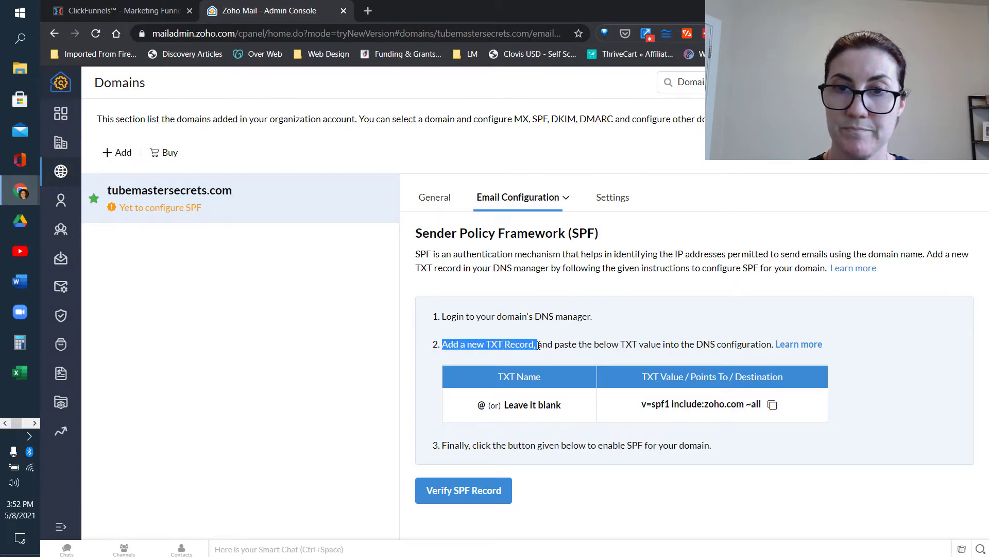
left_click(539, 345)
left_click_drag(507, 395, 490, 410)
left_click(622, 412)
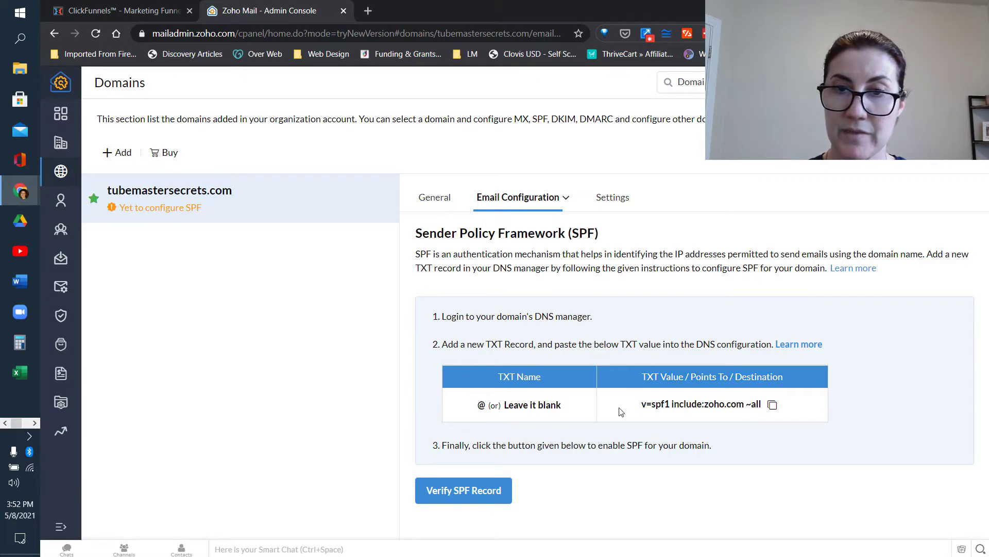
left_click(774, 405)
left_click(773, 406)
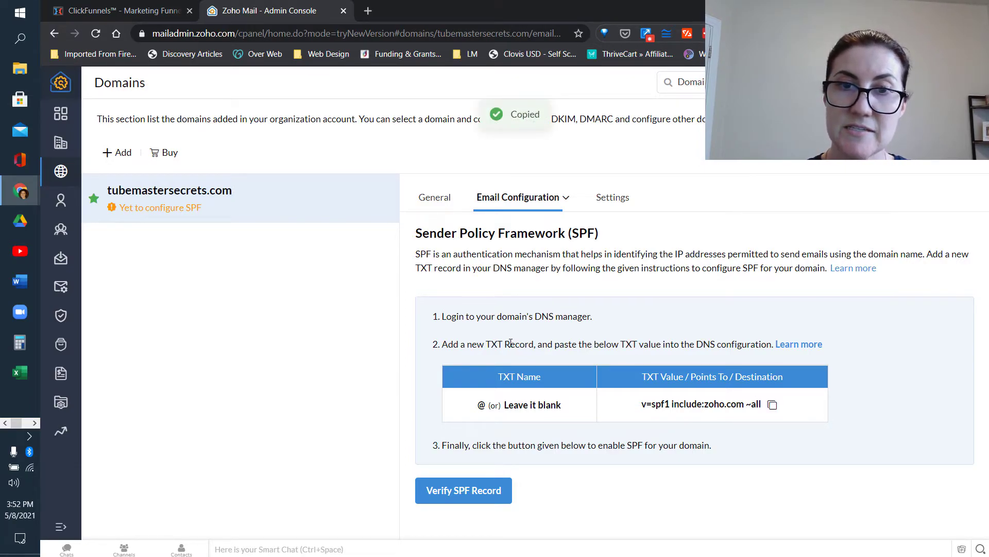
Switch to ClickFunnels and expand the DNS zone records of tubemastersecrets.com
left_click_drag(510, 343, 487, 342)
left_click(489, 340)
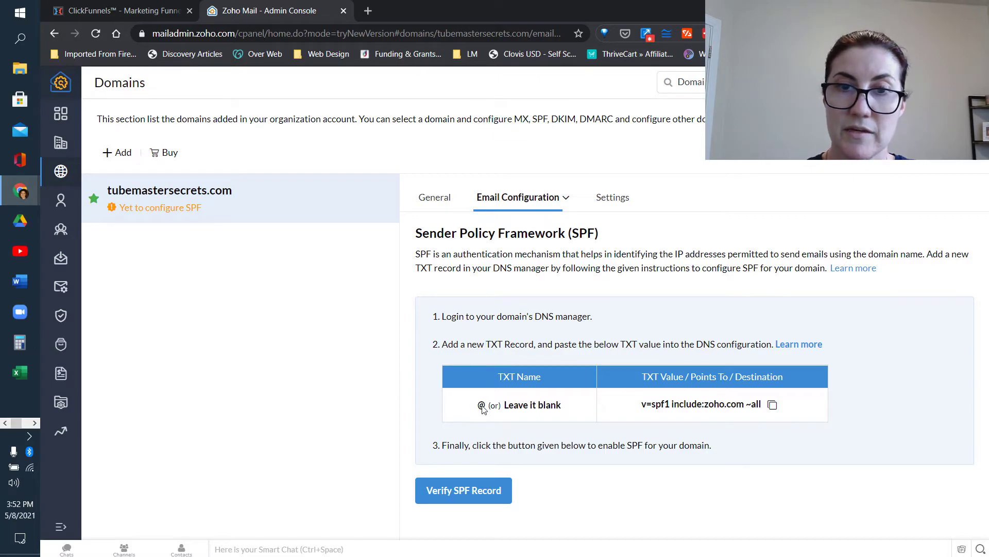
left_click(126, 11)
scroll(987, 452, "down", 2)
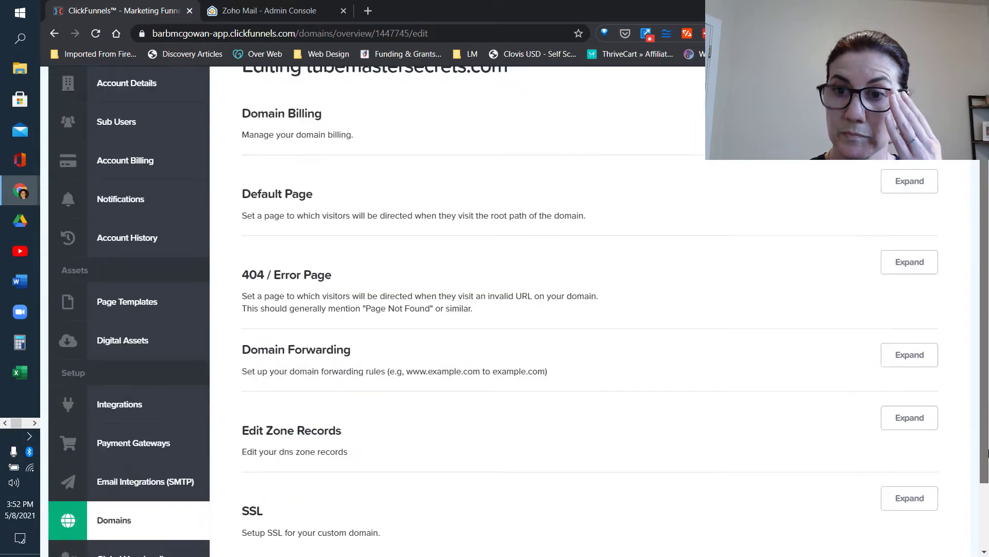
scroll(987, 452, "down", 1)
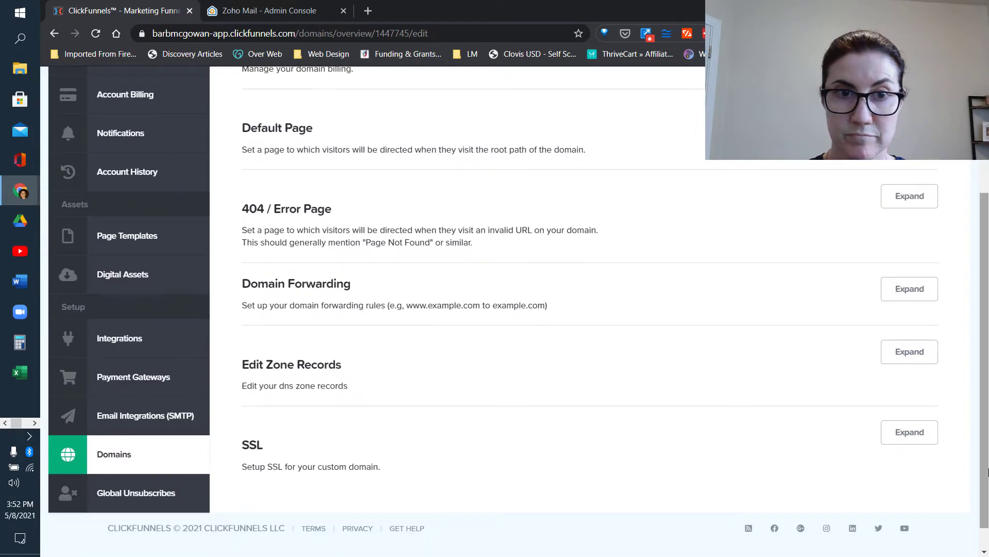
left_click(920, 355)
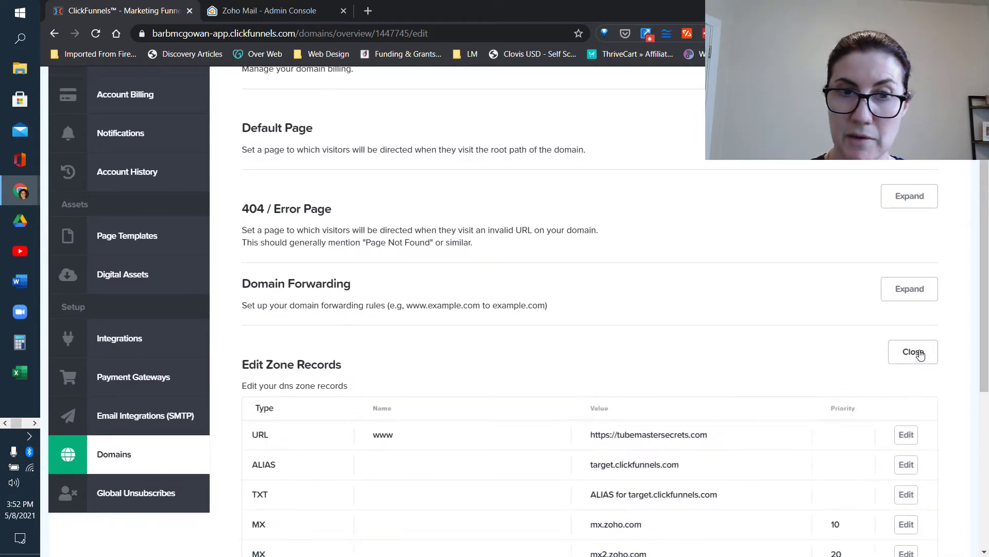
scroll(987, 524, "down", 5)
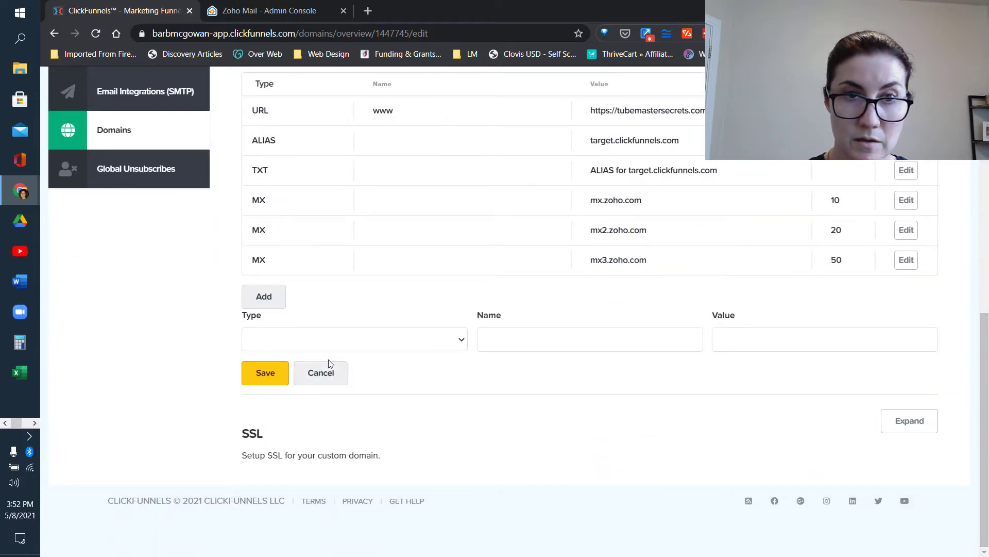
Add and save a TXT zone record with name @ and value v=spf1 include:zoho.com ~all
left_click(304, 342)
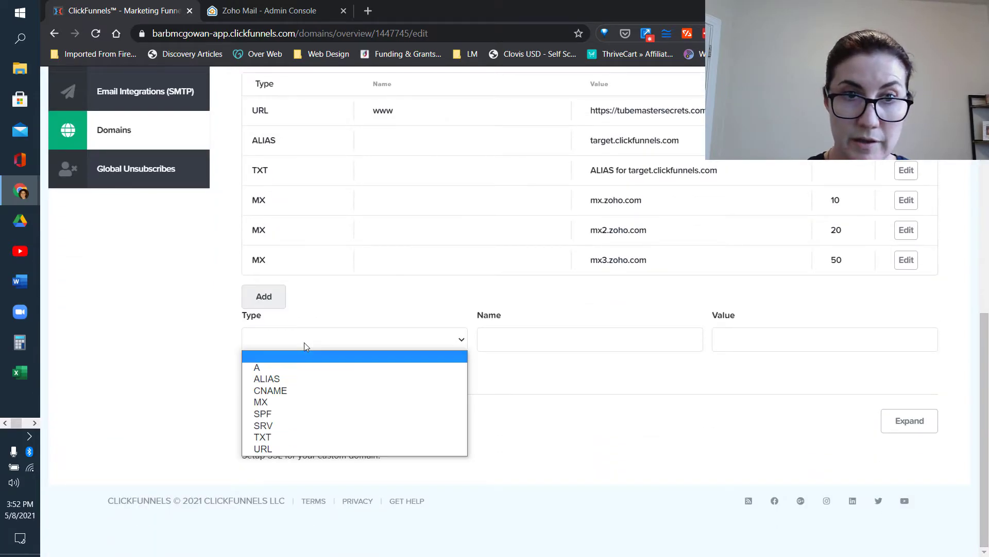
left_click(280, 438)
left_click(500, 335)
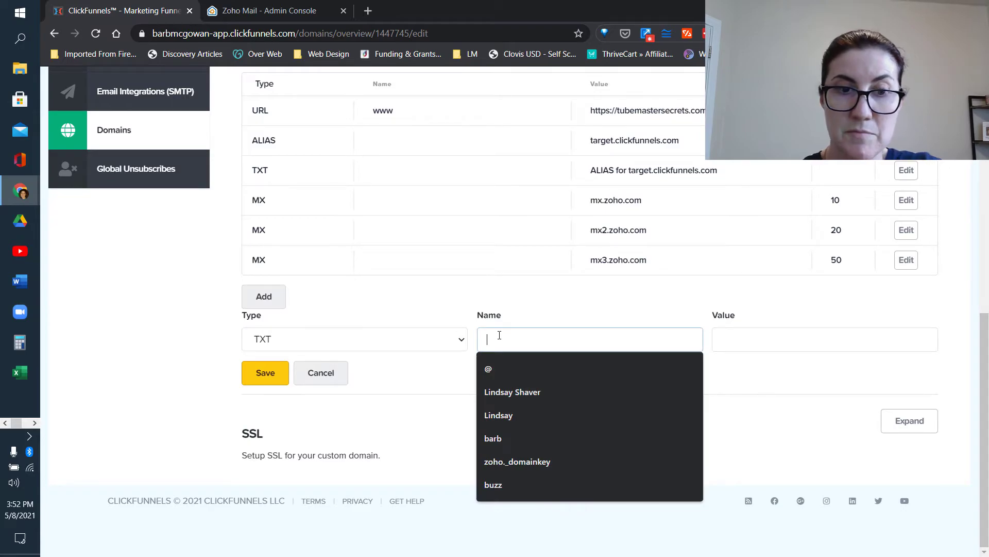
type("@")
left_click(746, 342)
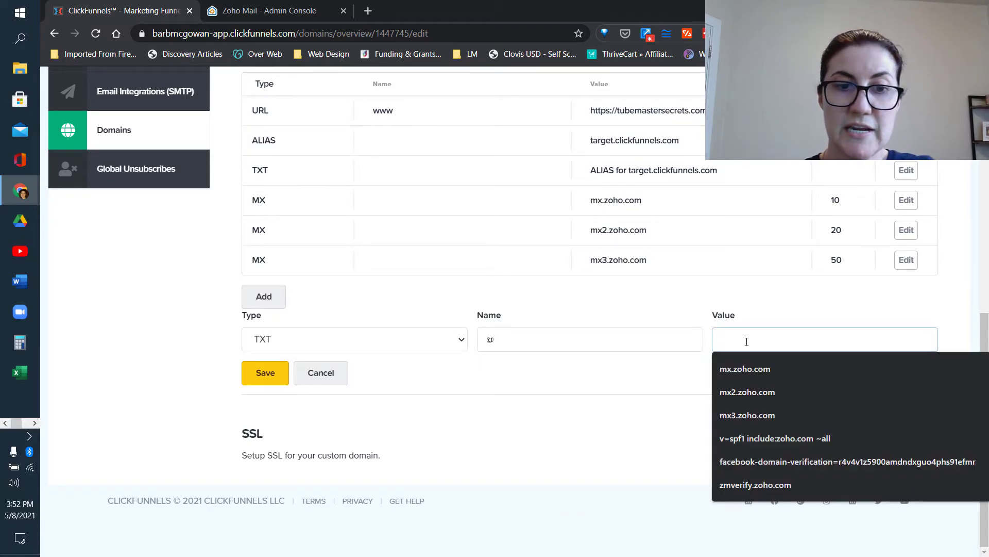
key("ctrl+v")
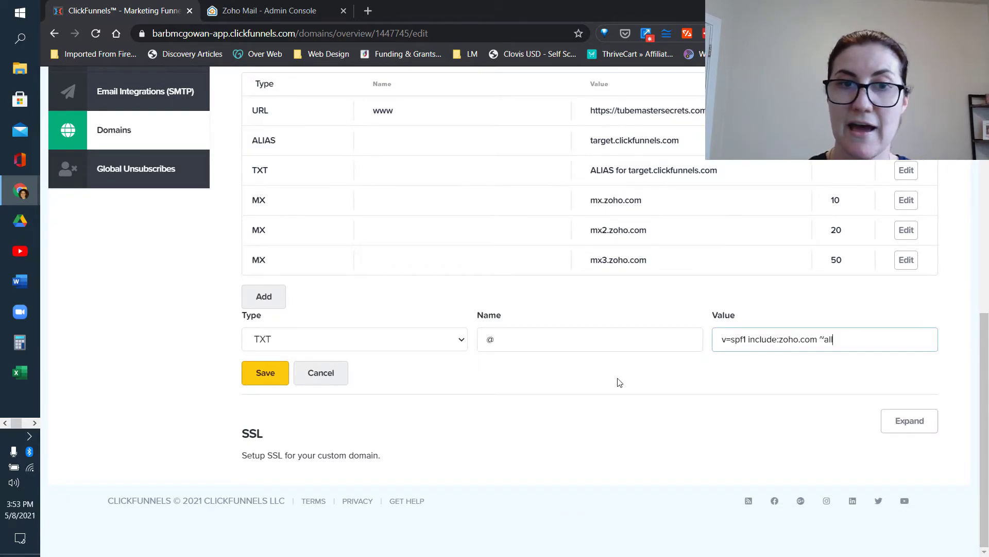
left_click(274, 376)
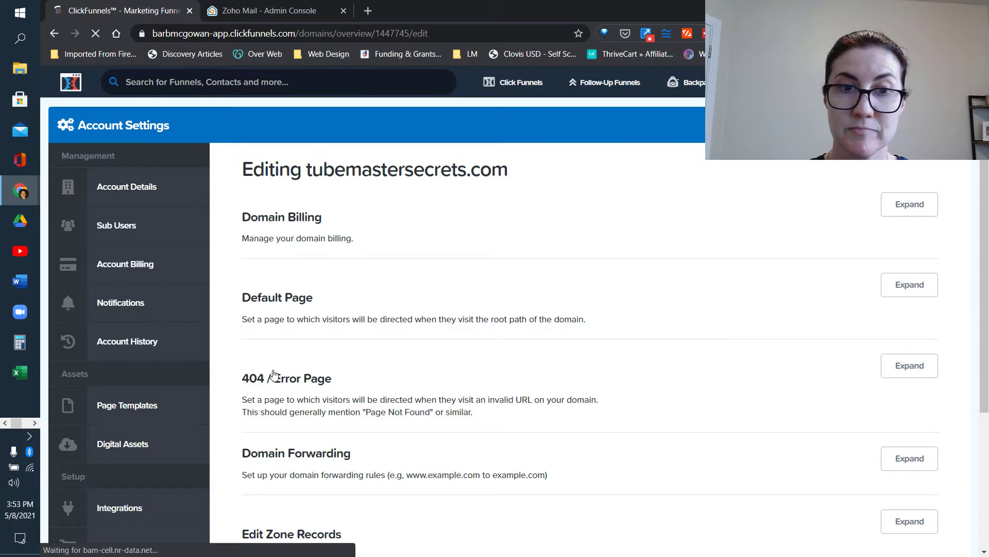
Expand the zone records again and check the list for the SPF TXT record
scroll(515, 309, "down", 4)
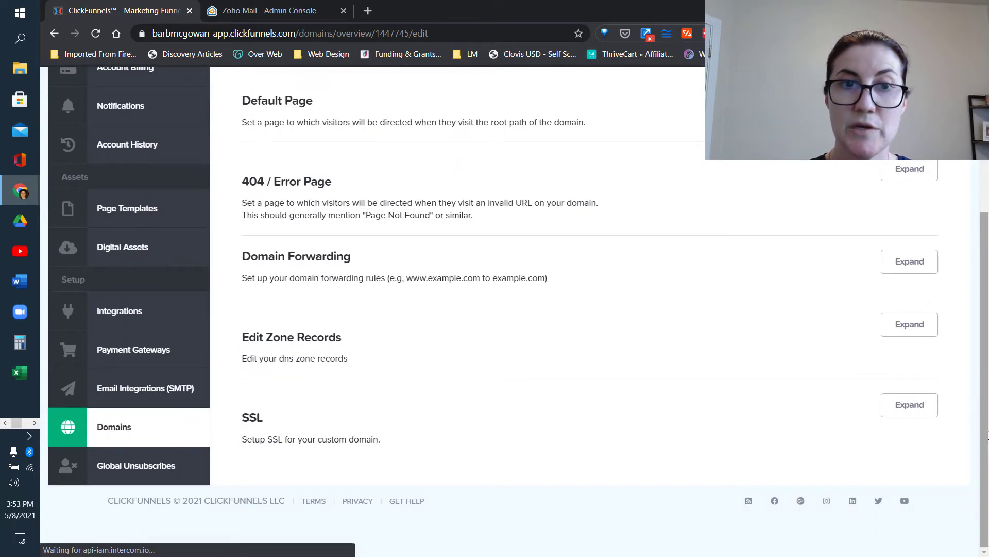
left_click(900, 324)
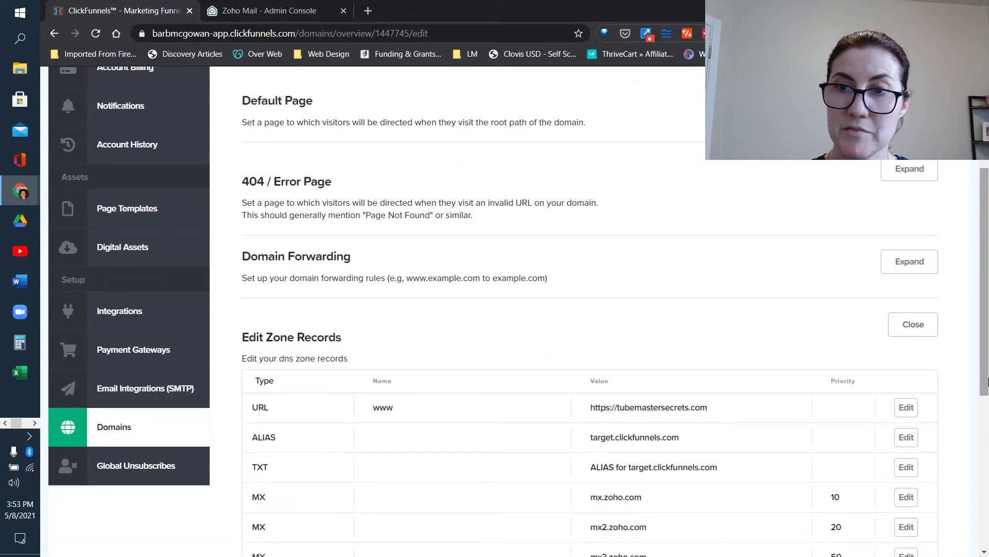
scroll(900, 323, "down", 3)
mouse_move(987, 444)
left_mouse_down()
mouse_move(987, 502)
mouse_move(987, 462)
left_mouse_up()
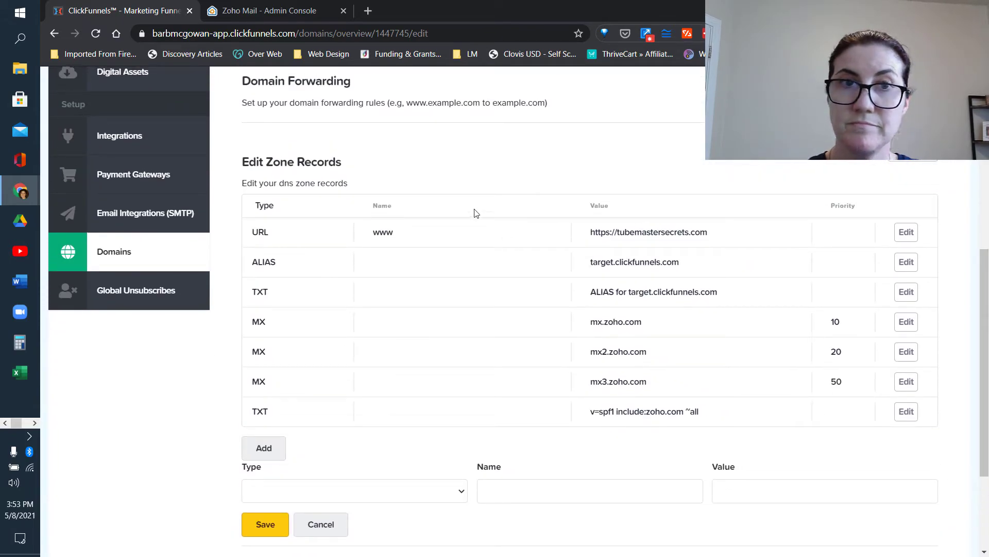
Switch to the Zoho Mail Admin Console, verify the SPF record of tubemastersecrets.com and read the verification result
left_click(276, 8)
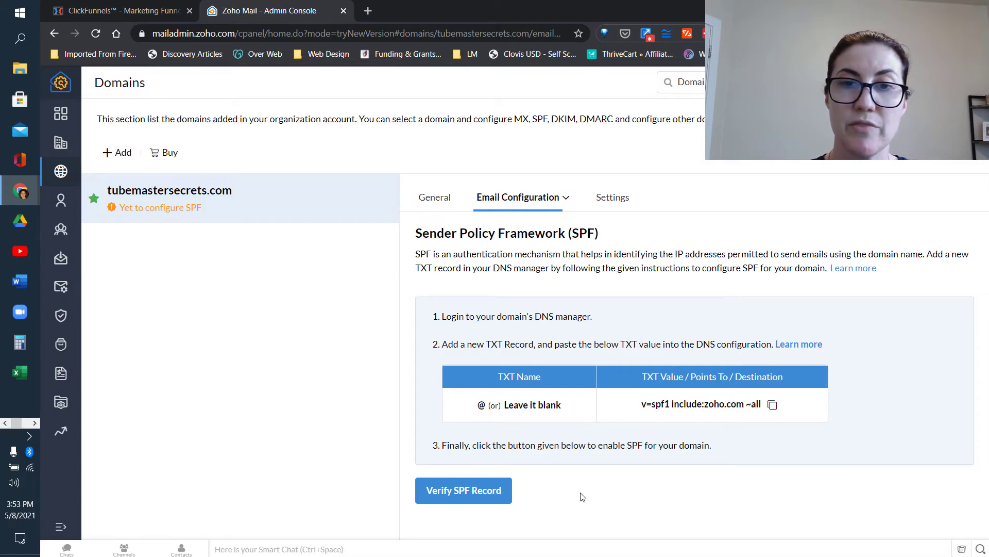
left_click(464, 491)
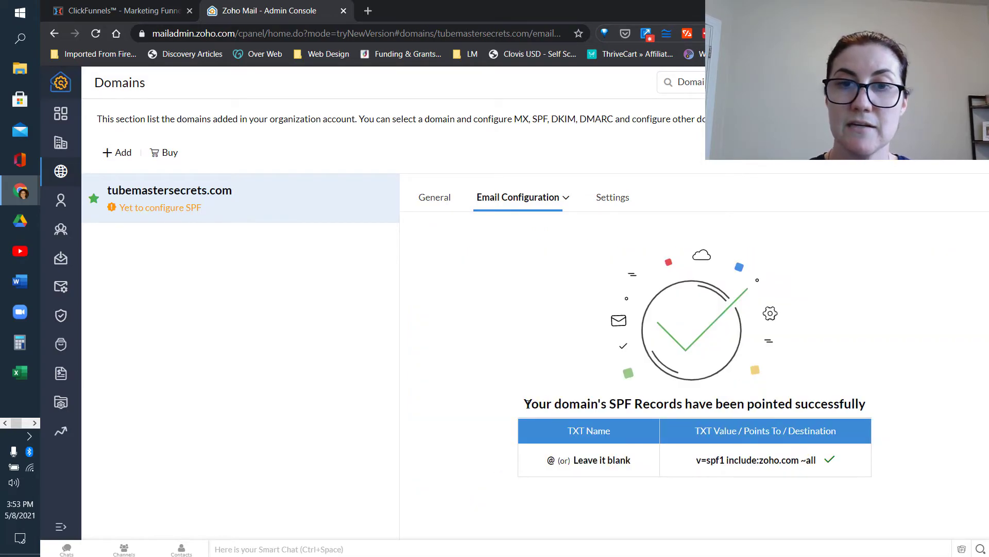
left_click_drag(527, 402, 911, 404)
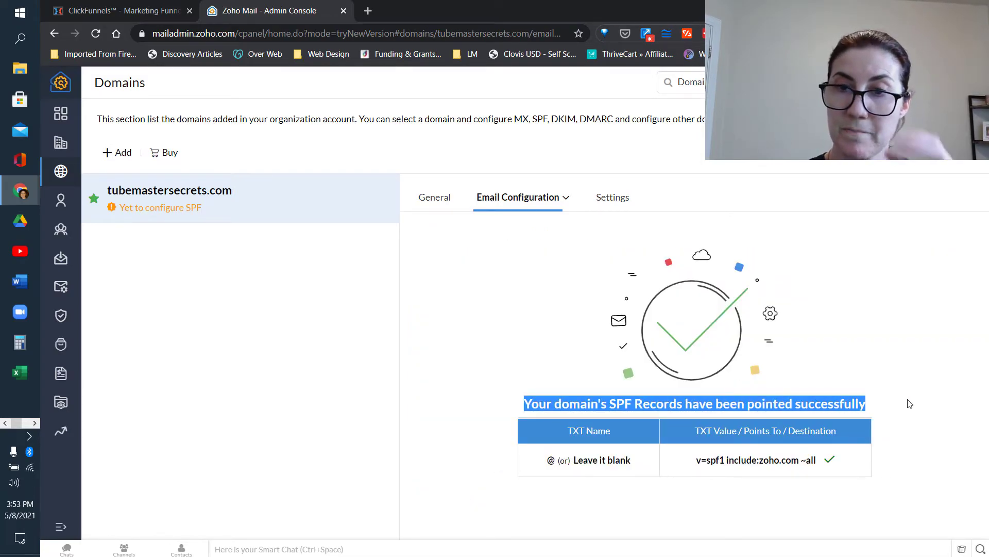
left_click(874, 400)
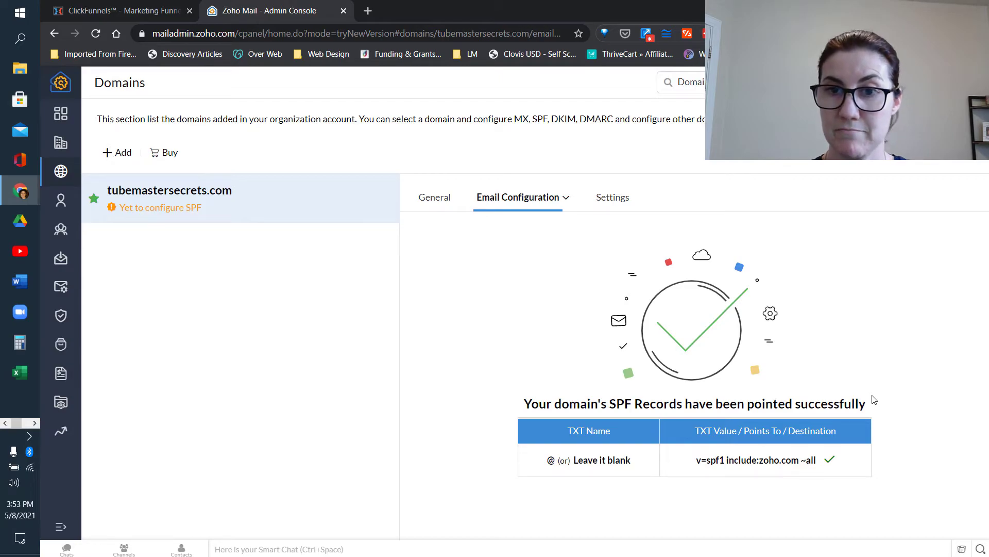
Open the DKIM email configuration for tubemastersecrets.com and add a selector named zoho
left_click(564, 199)
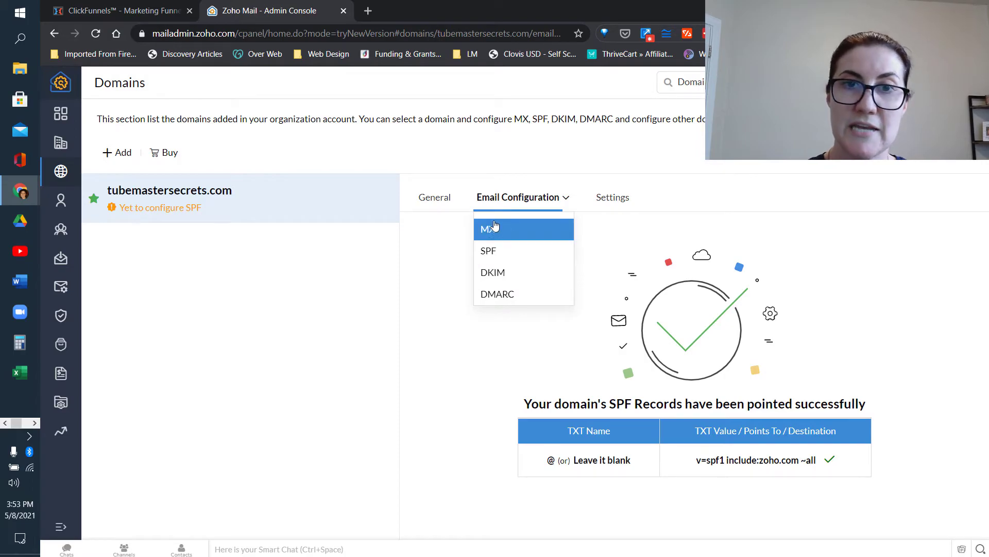
left_click(507, 276)
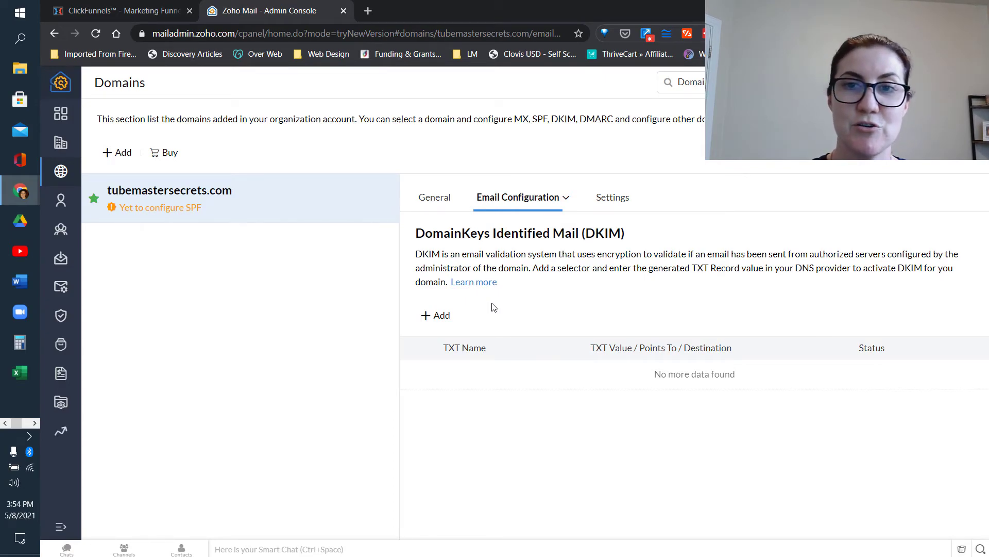
left_click(436, 319)
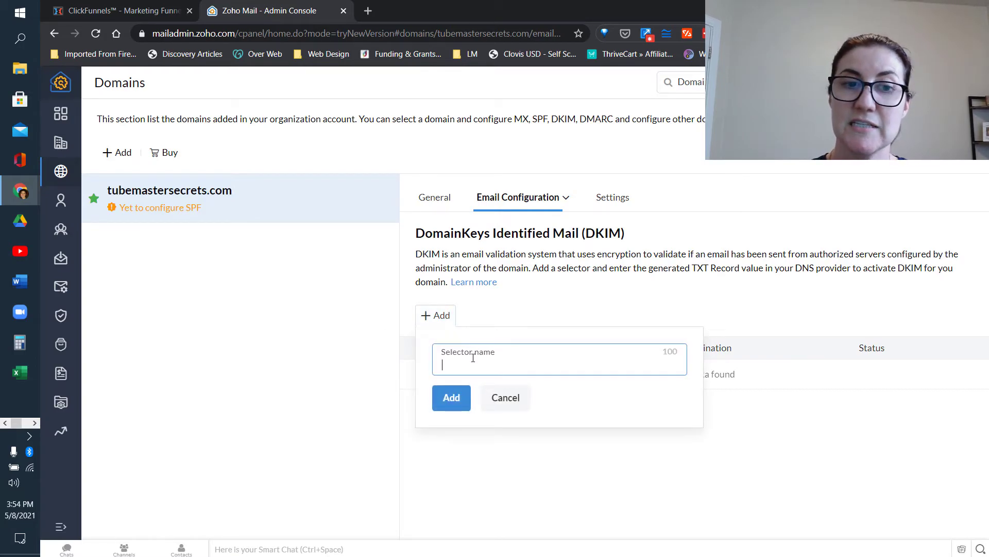
type("zoho")
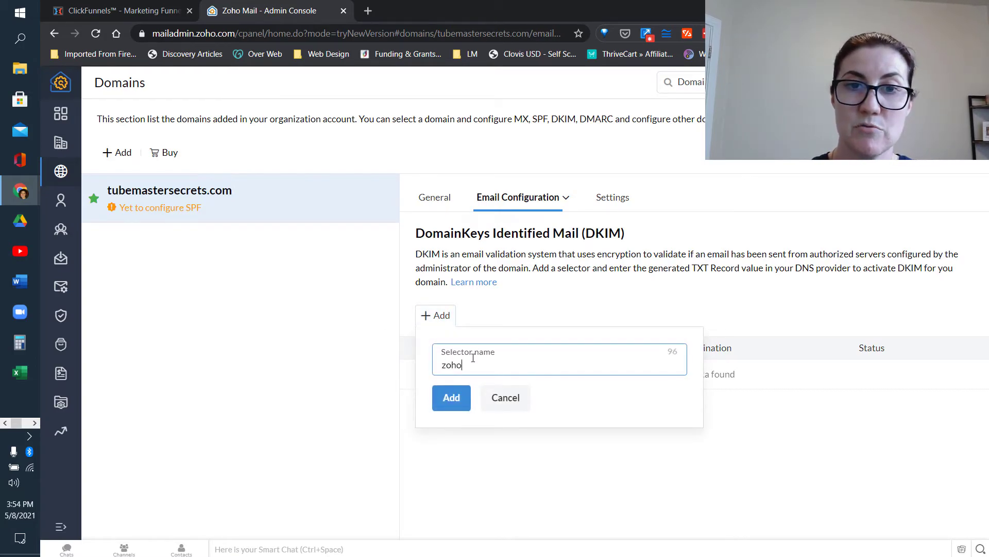
left_click(452, 400)
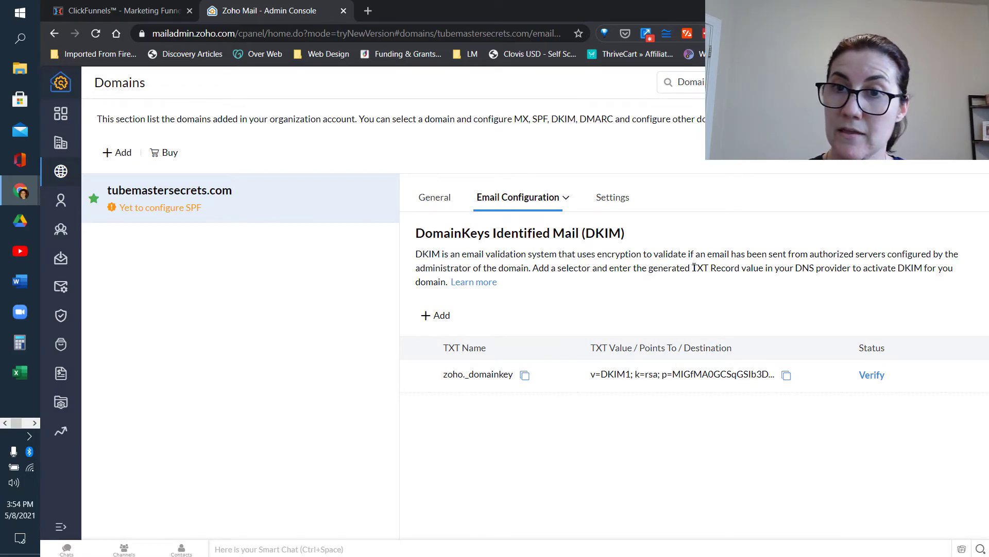
Copy the DKIM TXT name zoho._domainkey and return to the ClickFunnels zone records
left_click_drag(692, 268, 709, 268)
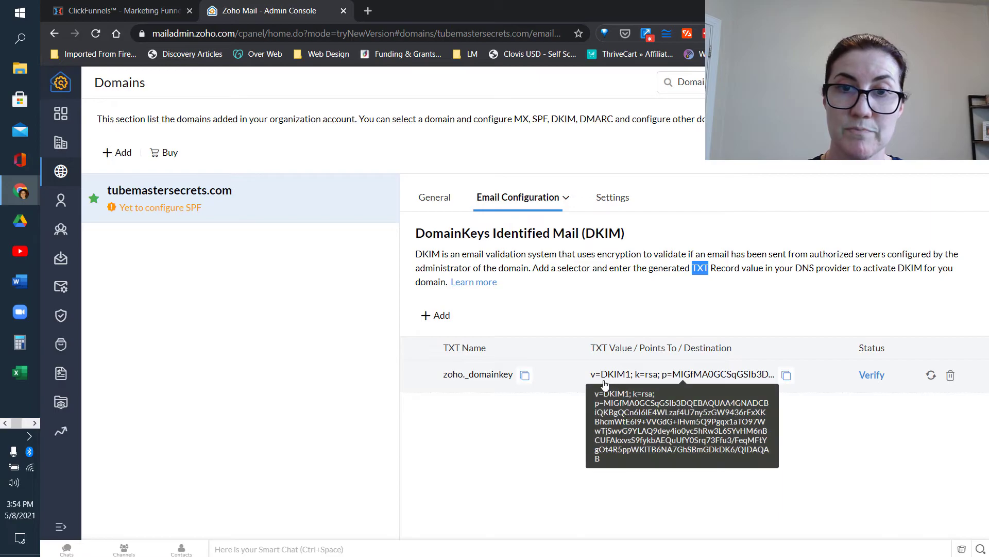
left_click(525, 376)
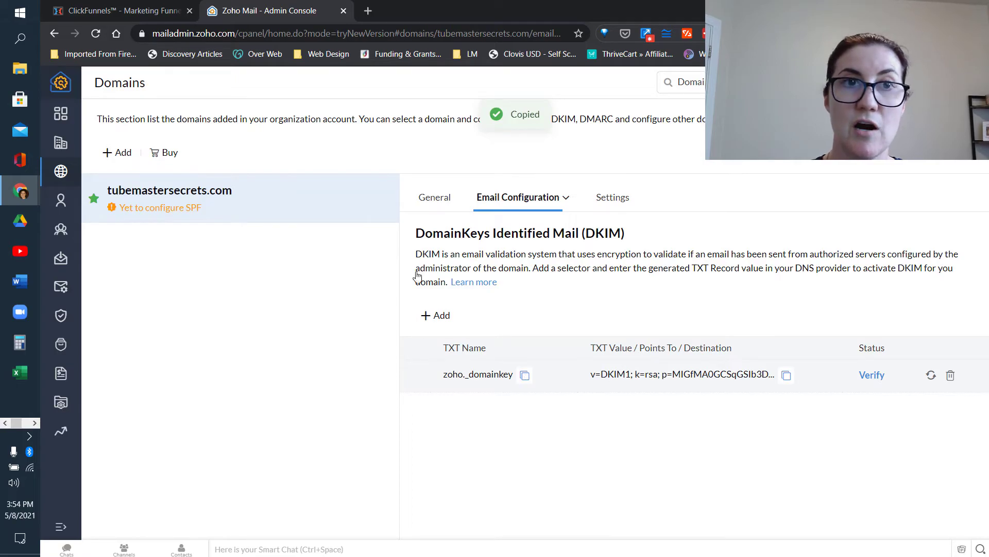
left_click(138, 6)
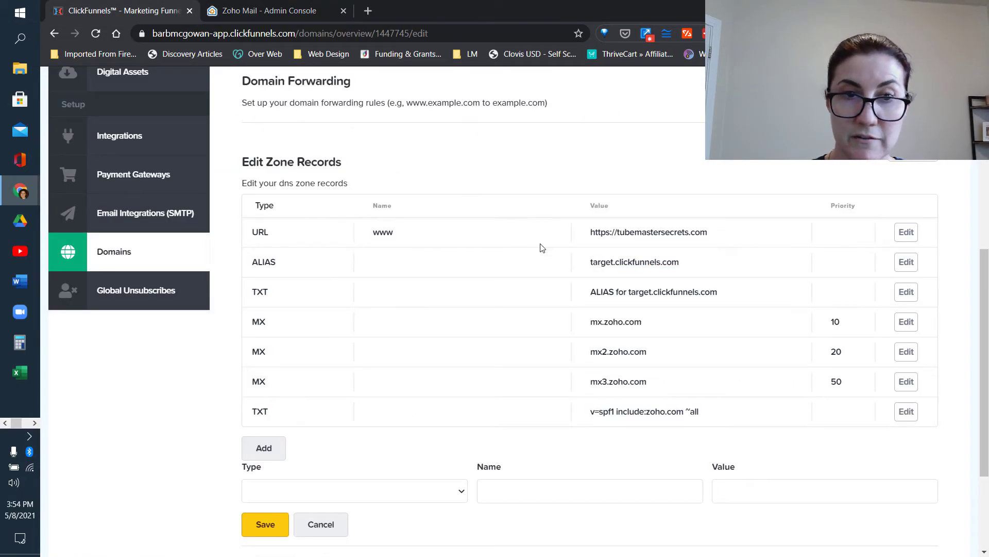
Start a new TXT zone record and enter zoho._domainkey as its name
left_click(265, 451)
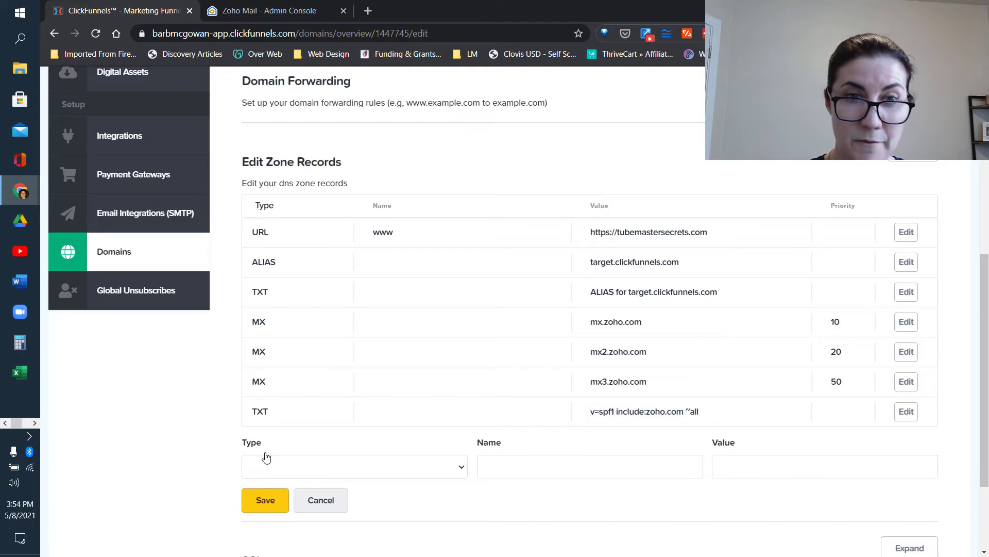
left_click(307, 466)
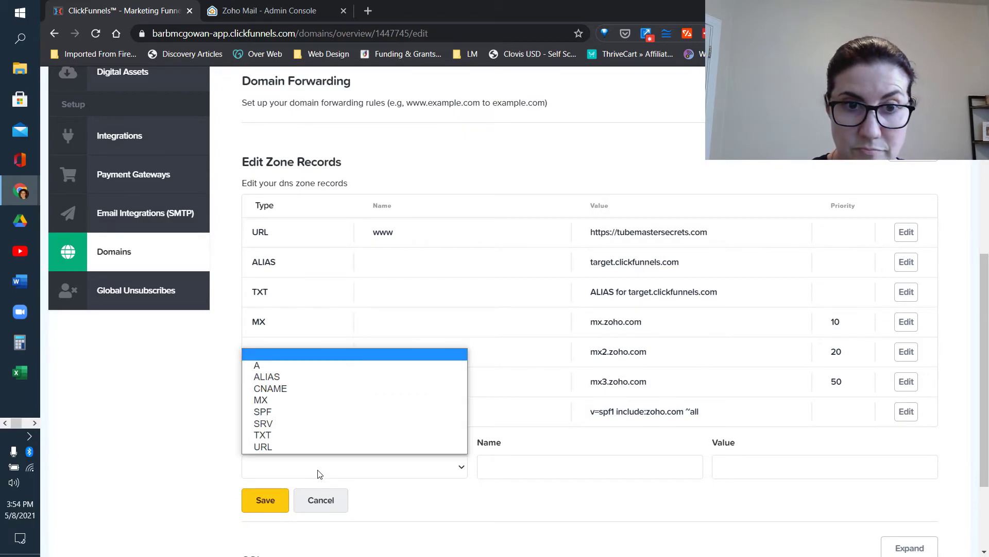
key("Escape")
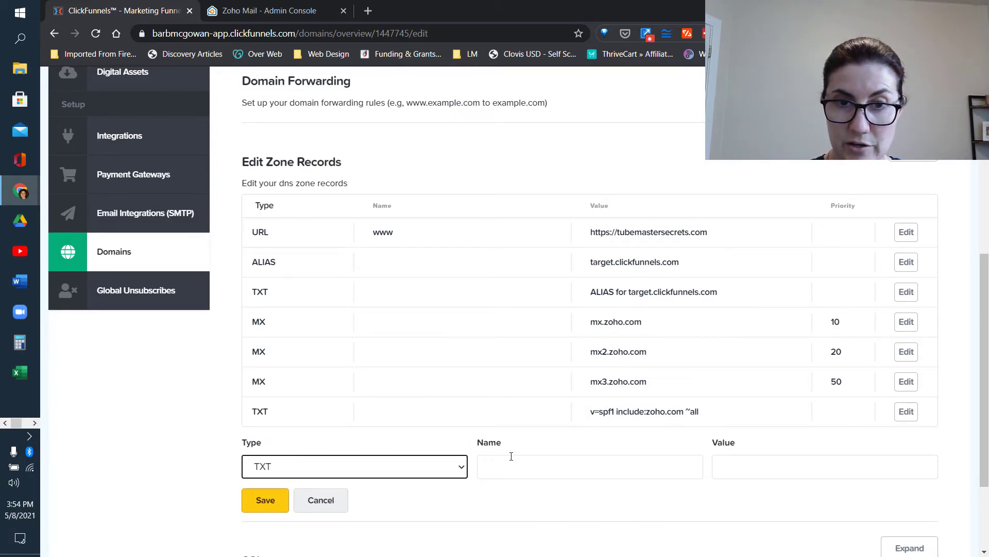
left_click(511, 462)
left_click(517, 413)
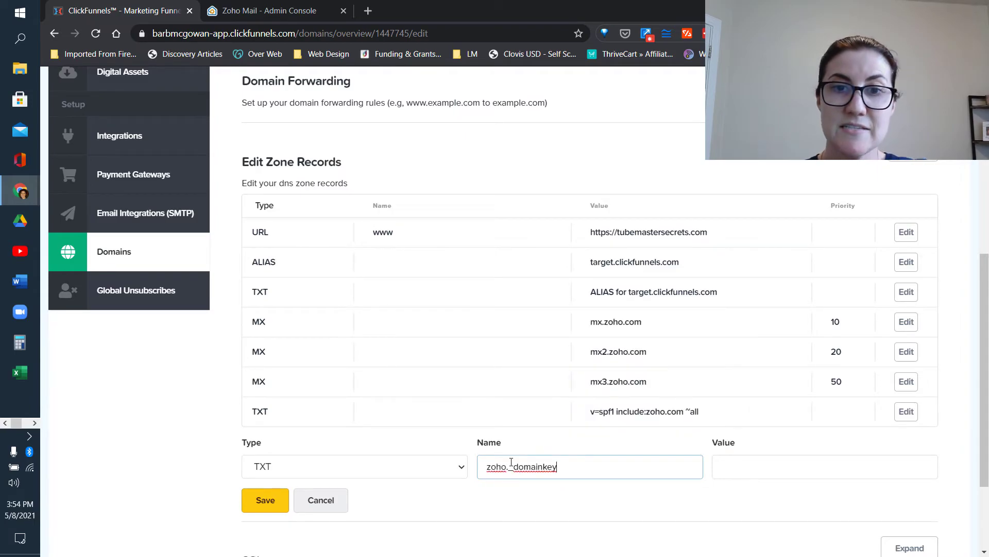
left_click(740, 467)
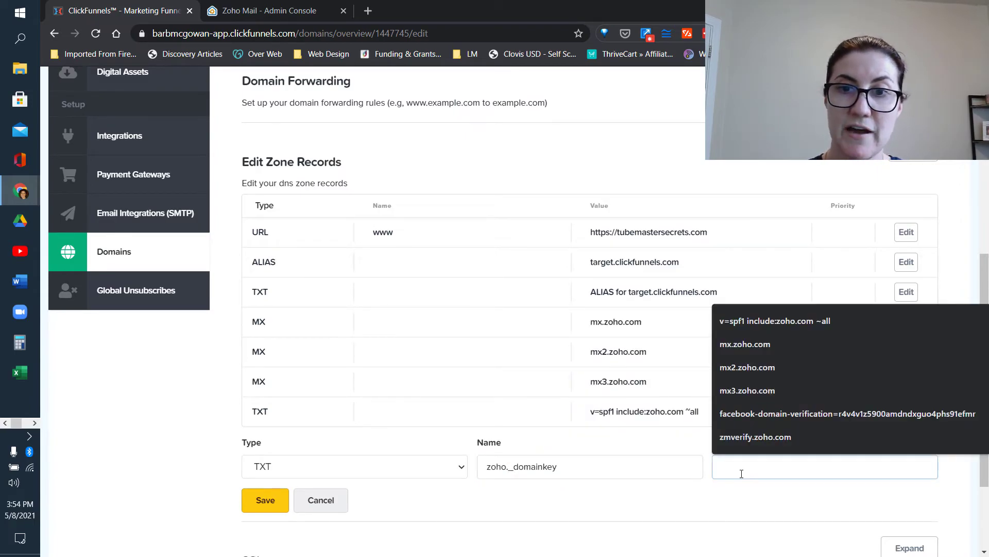
left_click(718, 511)
Copy the DKIM TXT value of zoho._domainkey from Zoho and return to the unfinished ClickFunnels zone record
left_click(263, 10)
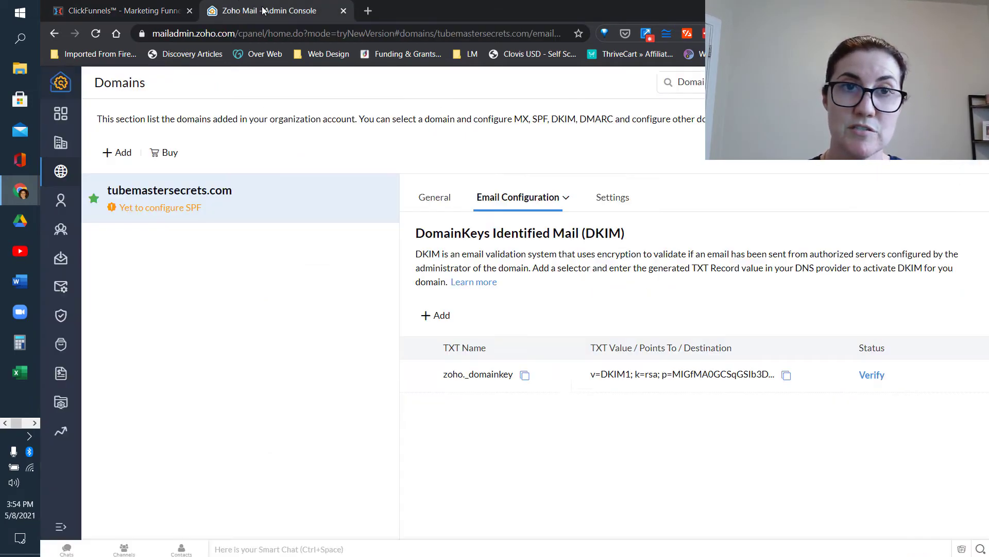
left_click(786, 374)
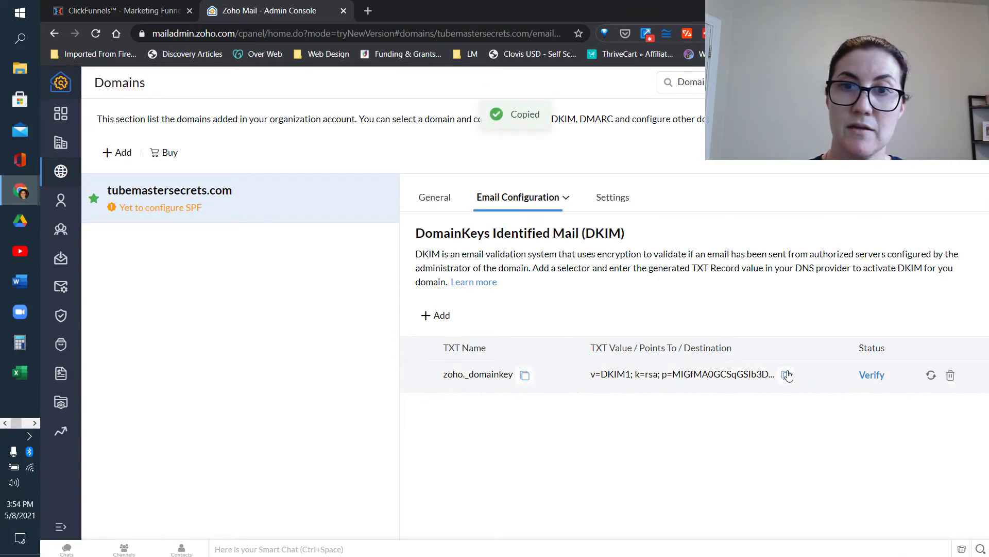
left_click_drag(609, 350, 641, 350)
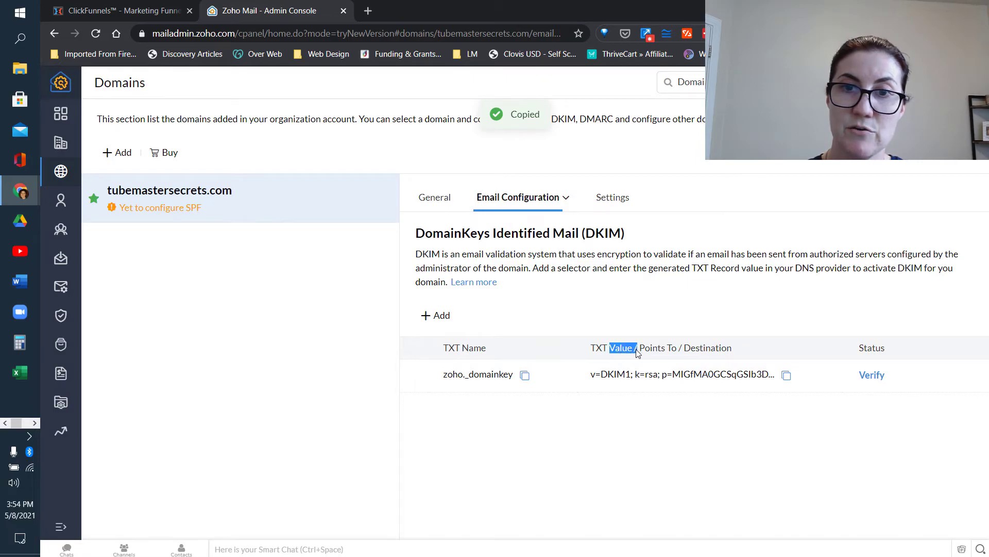
left_click(628, 351)
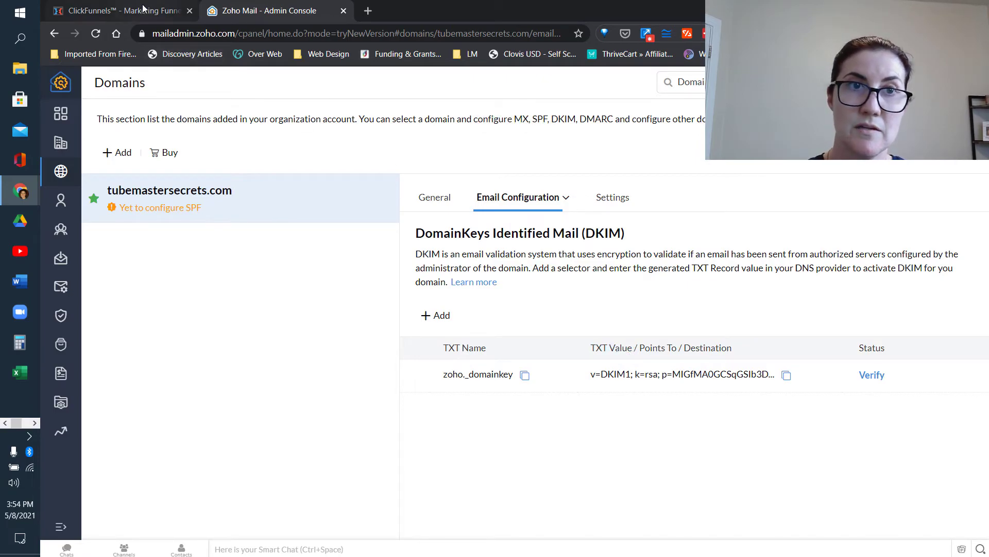
left_click(124, 10)
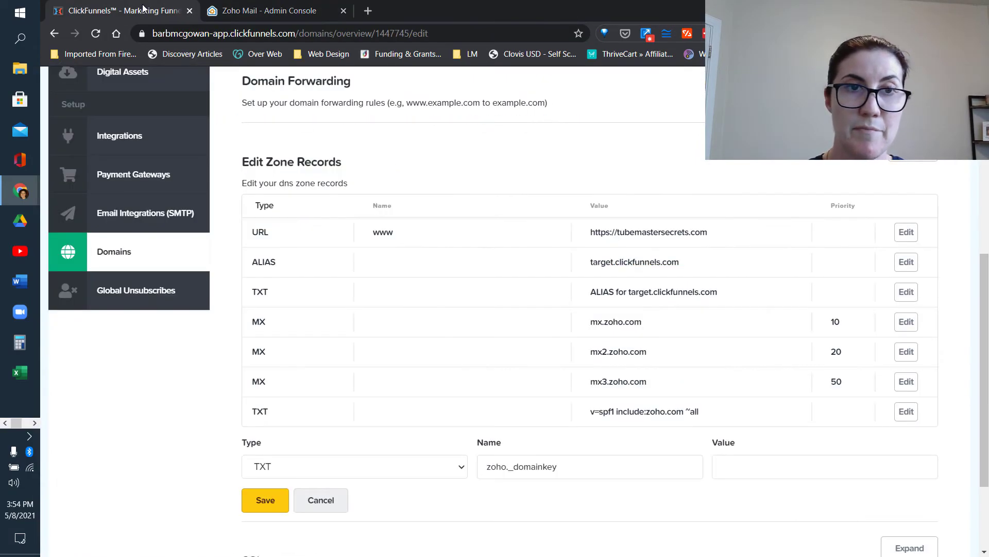
Paste the copied DKIM value into the zoho._domainkey TXT record and save the record
left_click(730, 468)
key("ctrl+v")
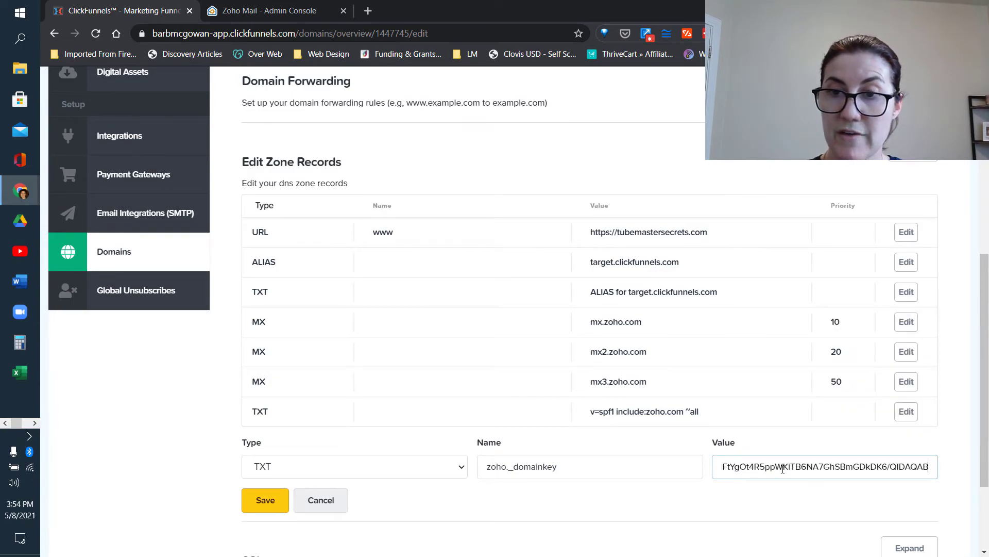
left_click(272, 500)
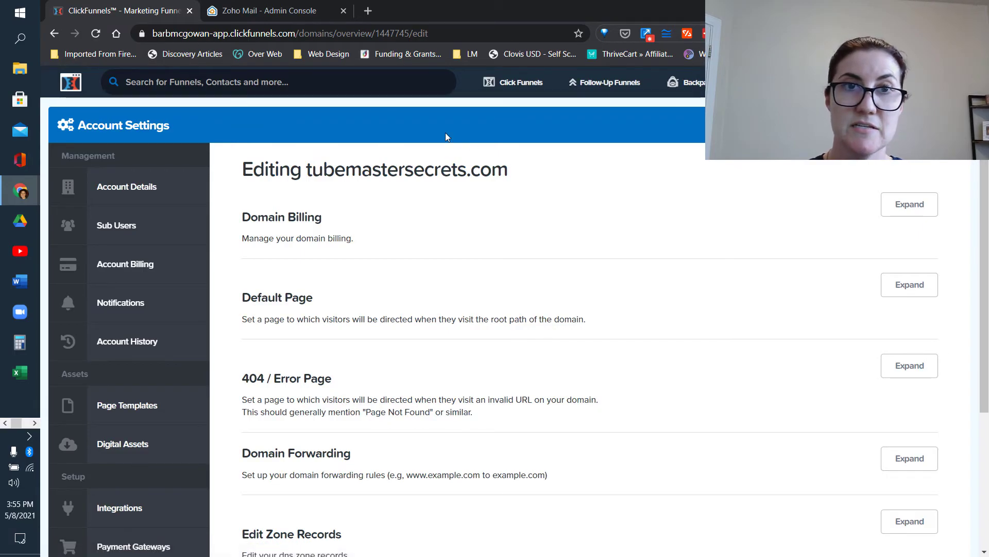
Switch to the Zoho Mail Admin Console and verify the zoho._domainkey DKIM record
left_click(281, 14)
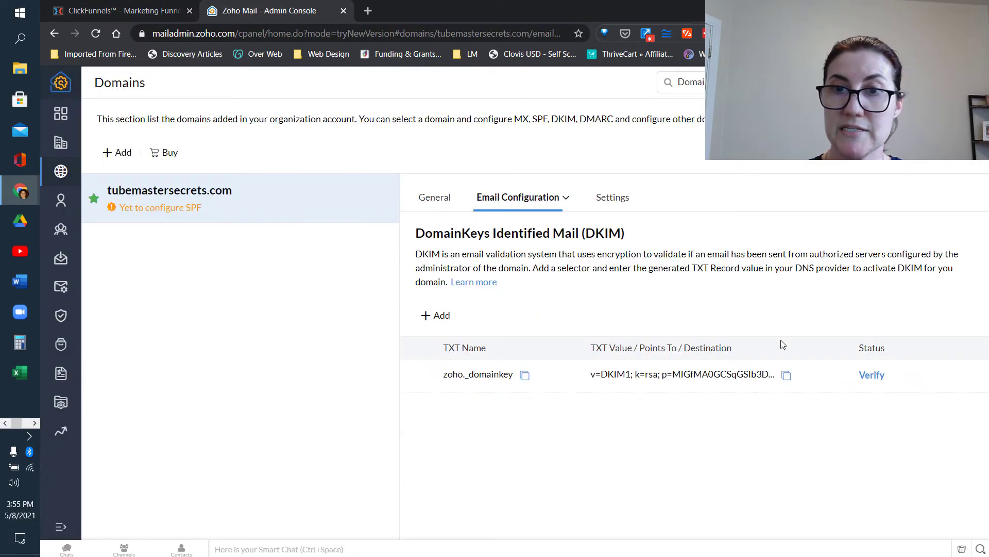
left_click(874, 376)
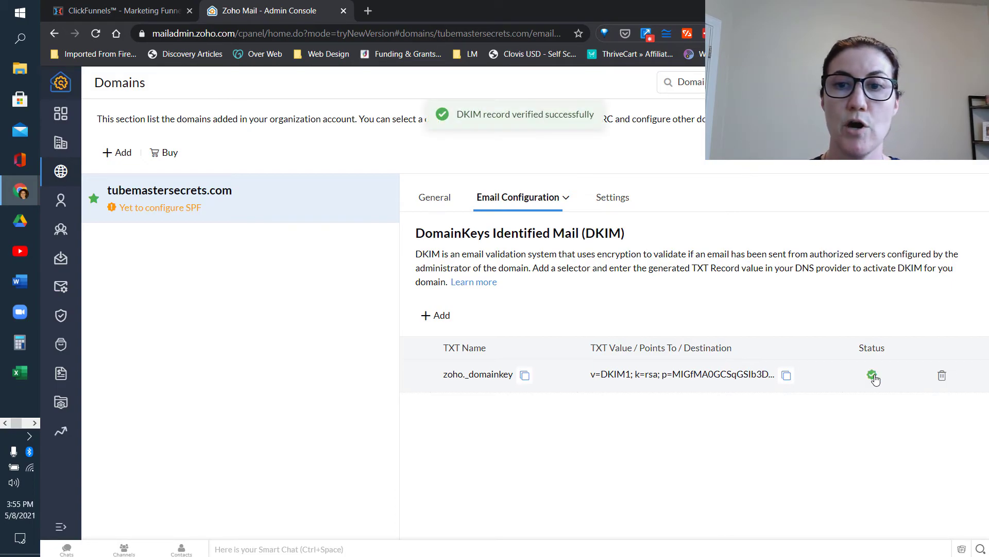